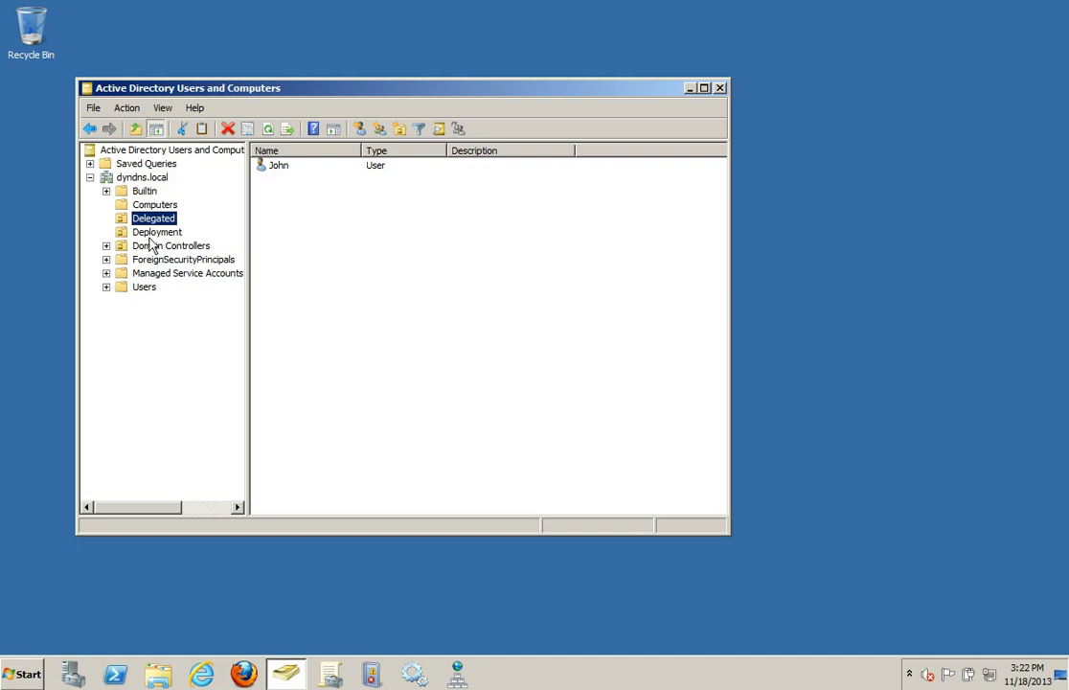
Step: Start delegating control of the Delegated OU and add the first user from the Deployment OU as the delegate
left_click(158, 232)
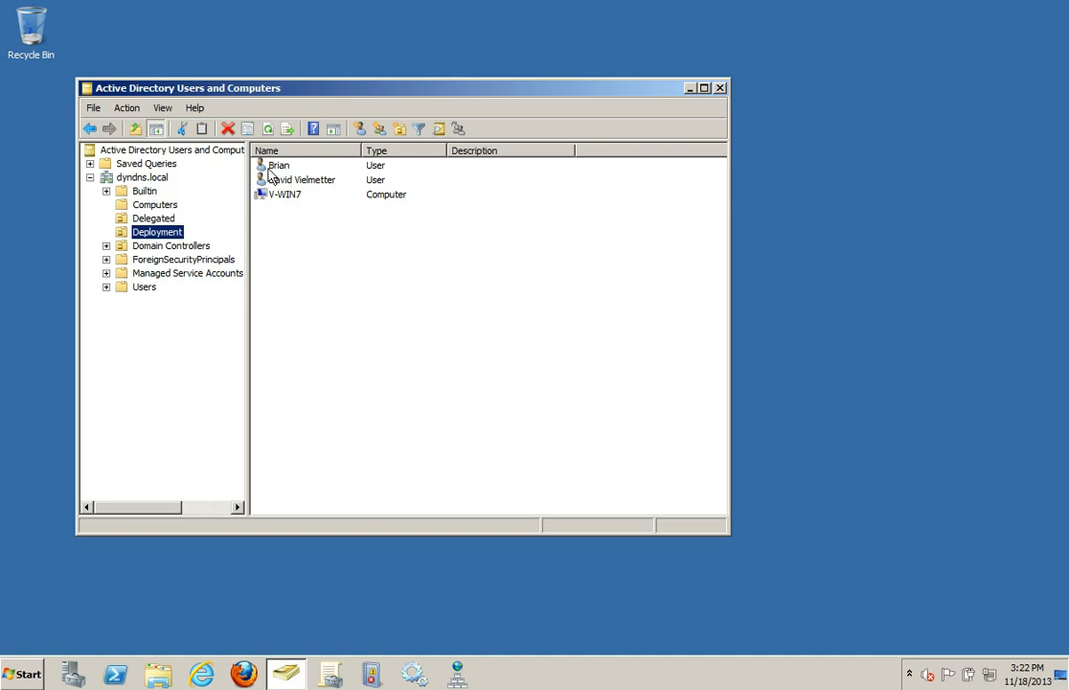
left_click(152, 222)
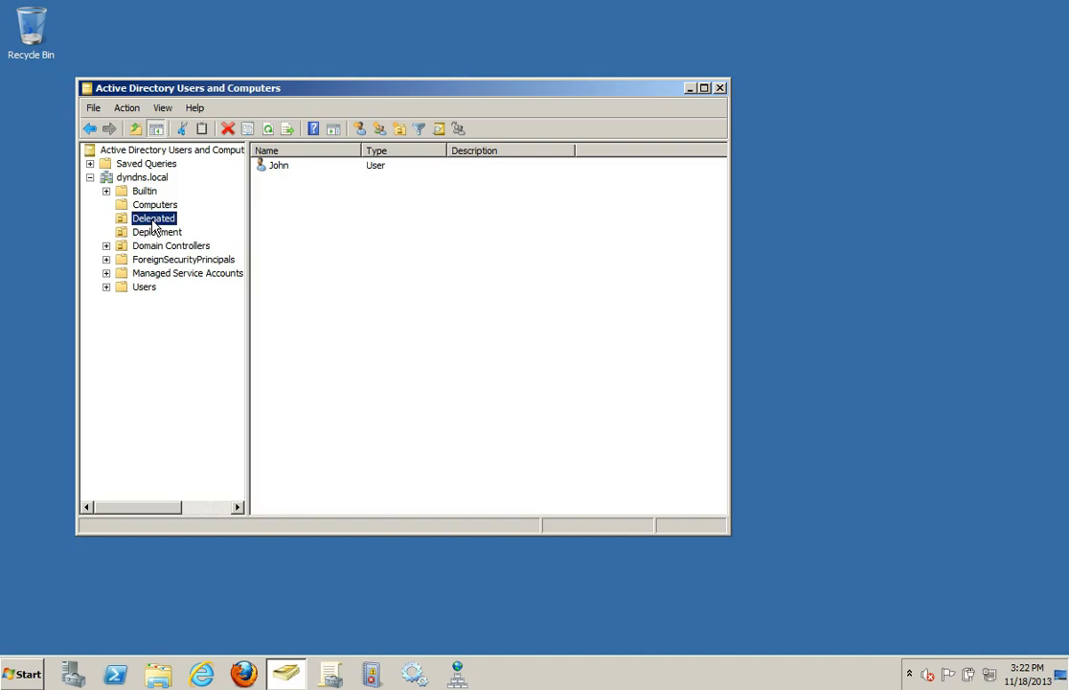
right_click(153, 224)
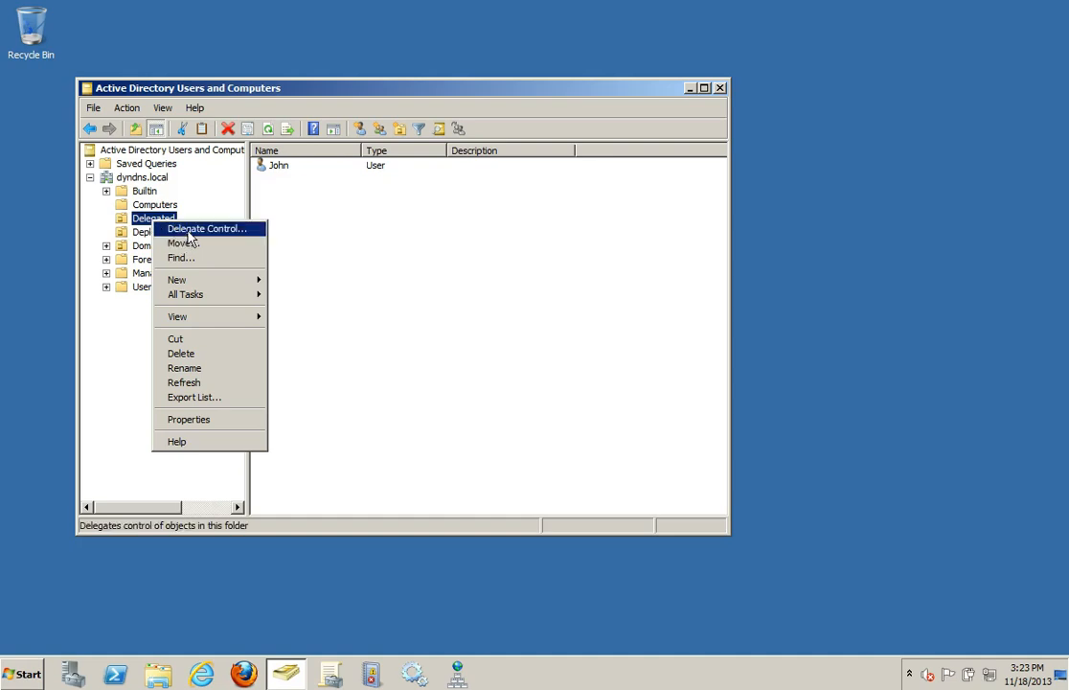
left_click(180, 229)
left_click(342, 405)
left_click(403, 325)
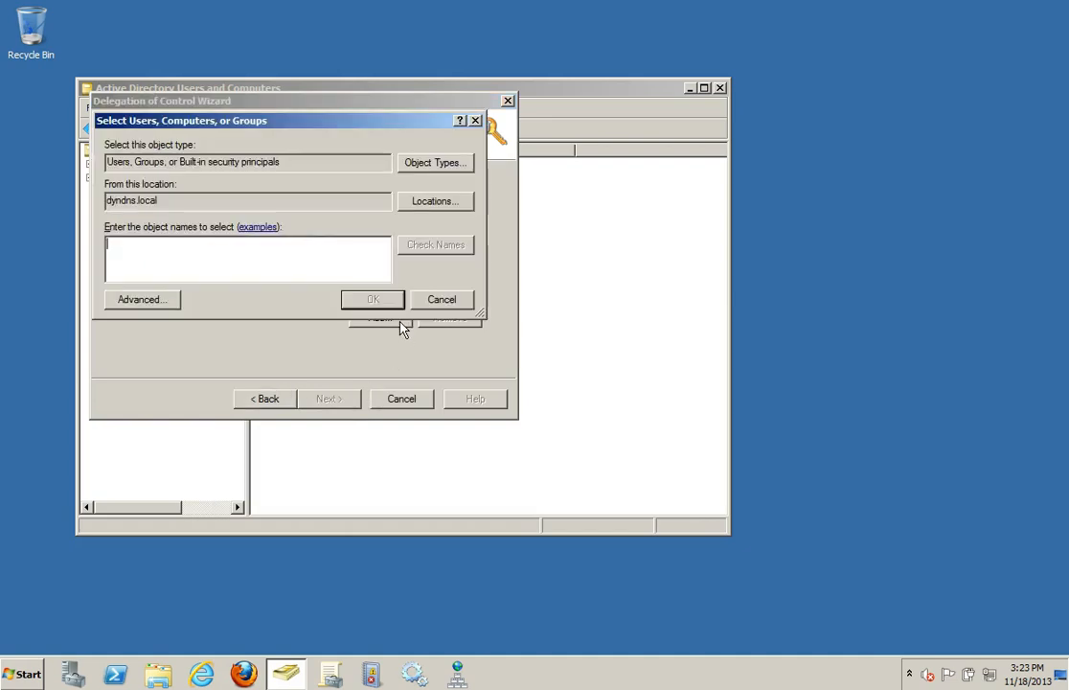
type("bri")
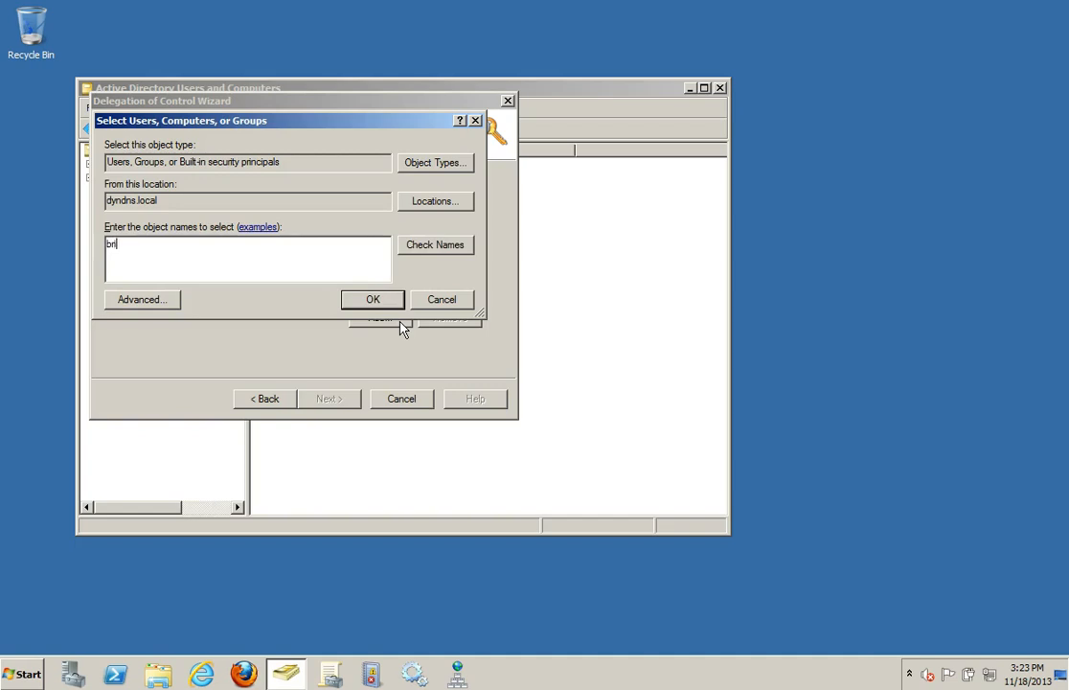
key("Return")
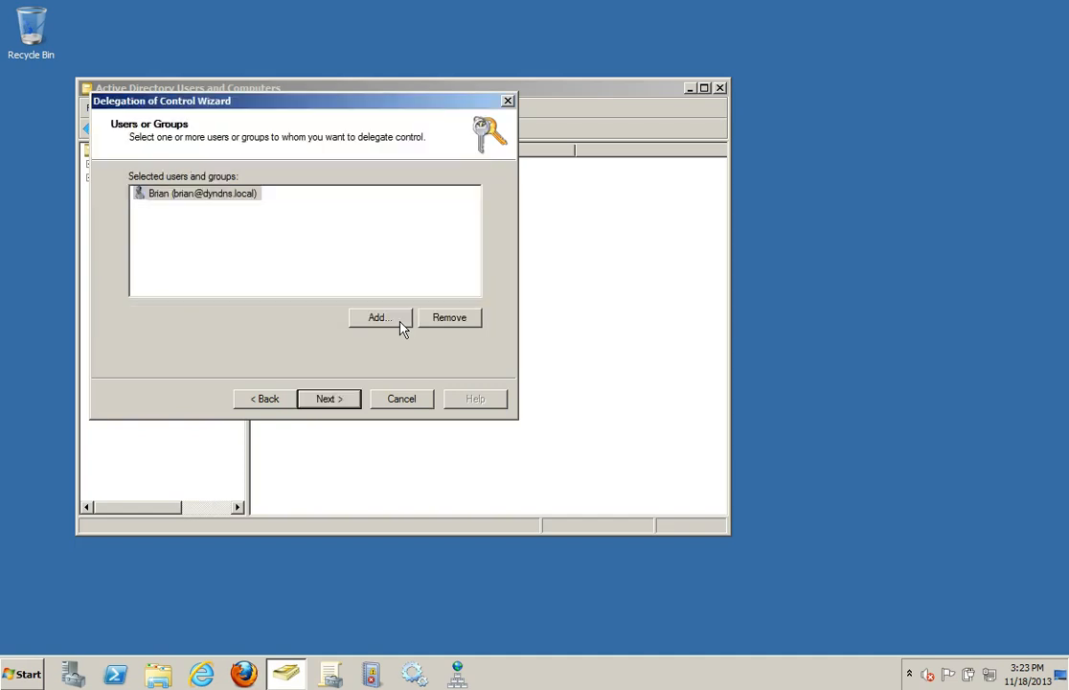
left_click(337, 396)
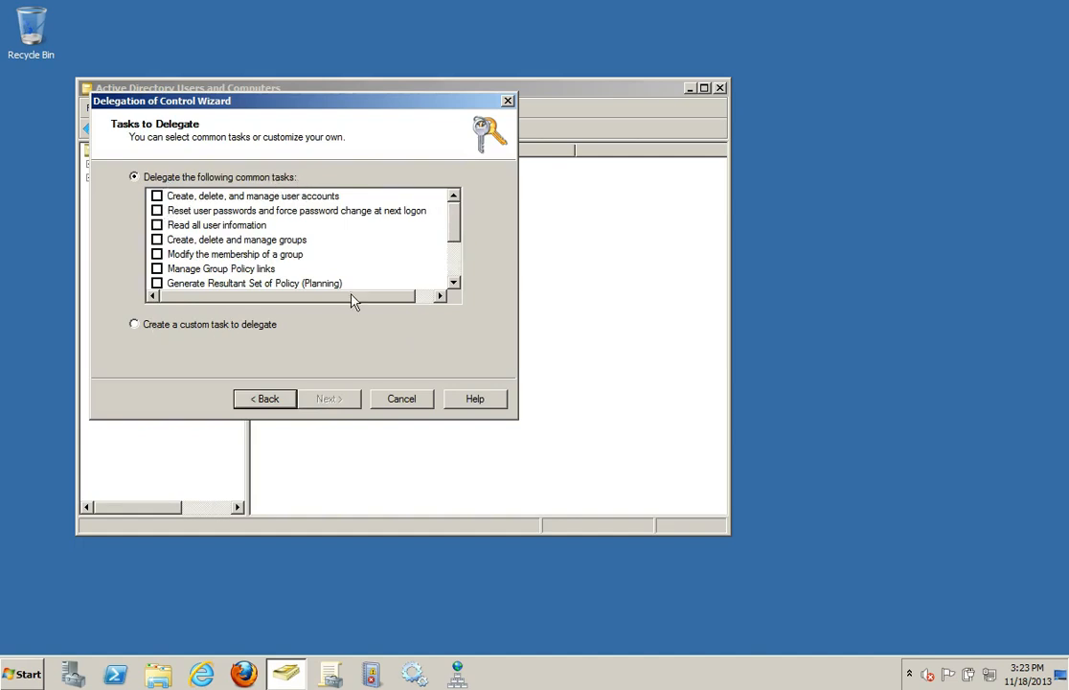
Step: Choose to delegate a custom task that applies only to User objects in the folder
left_click(157, 211)
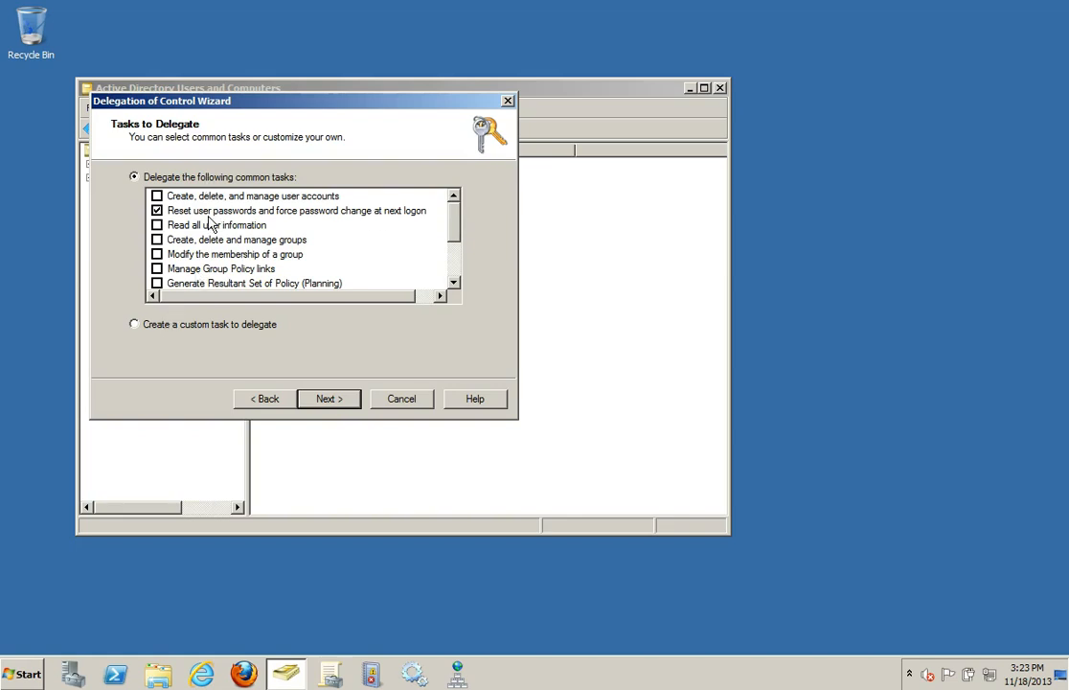
left_click(206, 326)
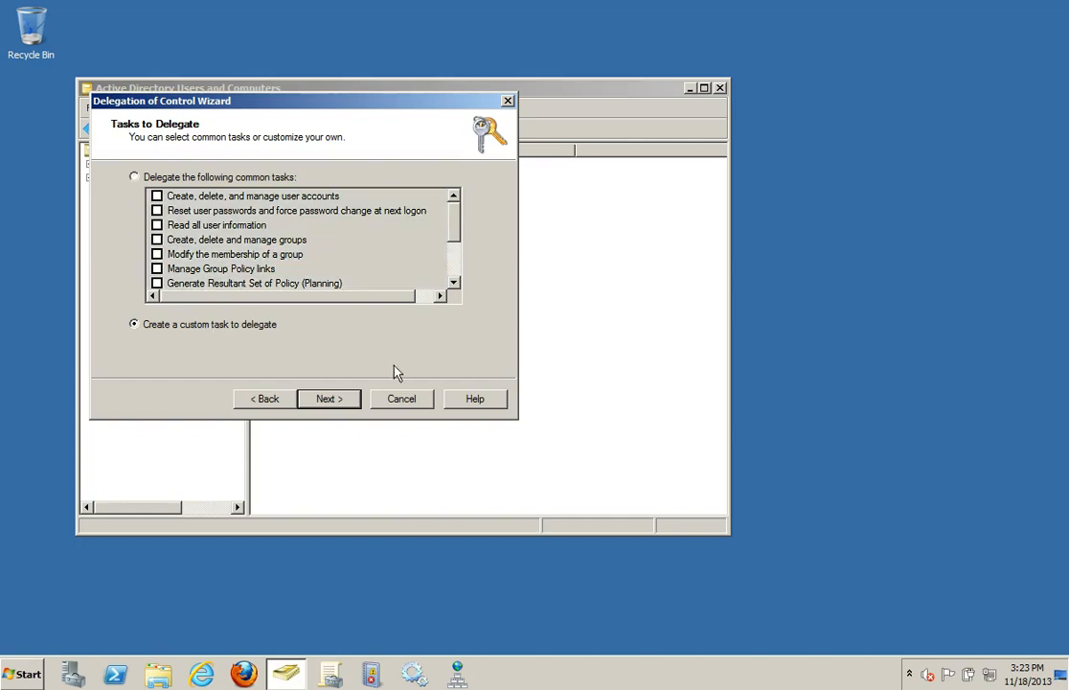
left_click(335, 403)
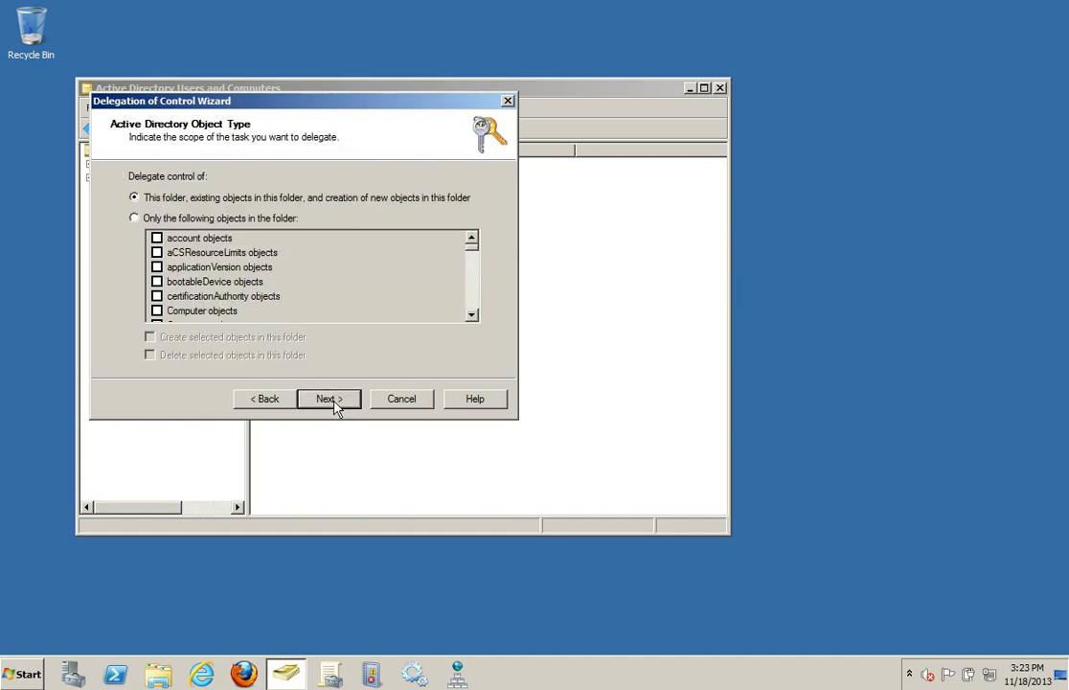
left_click(134, 217)
left_click(226, 254)
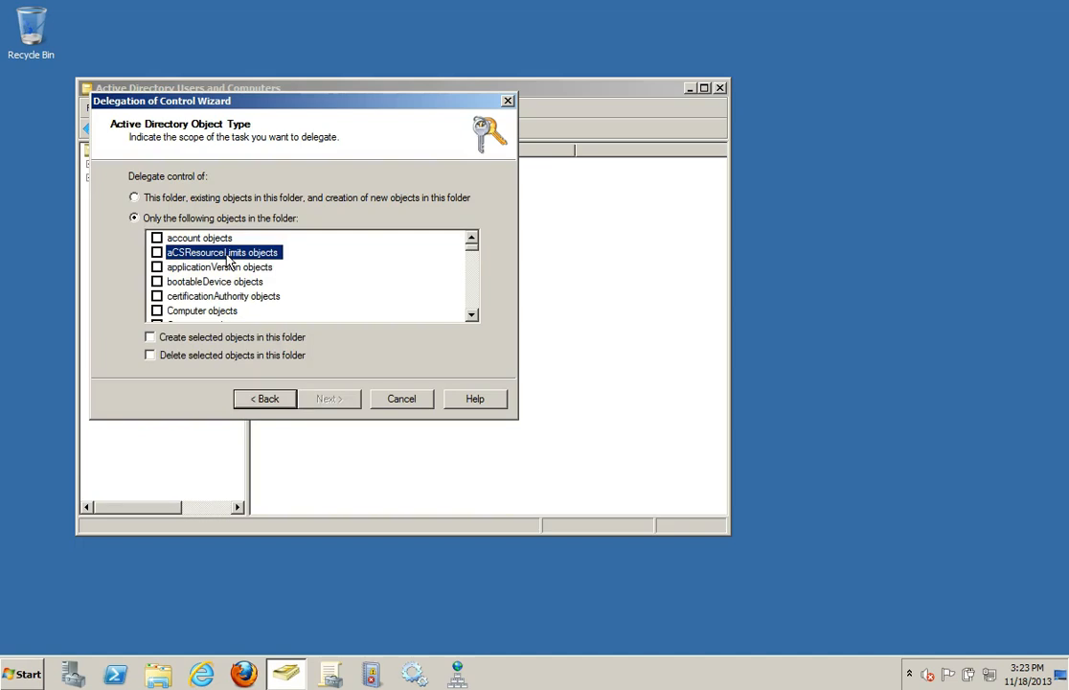
key("u")
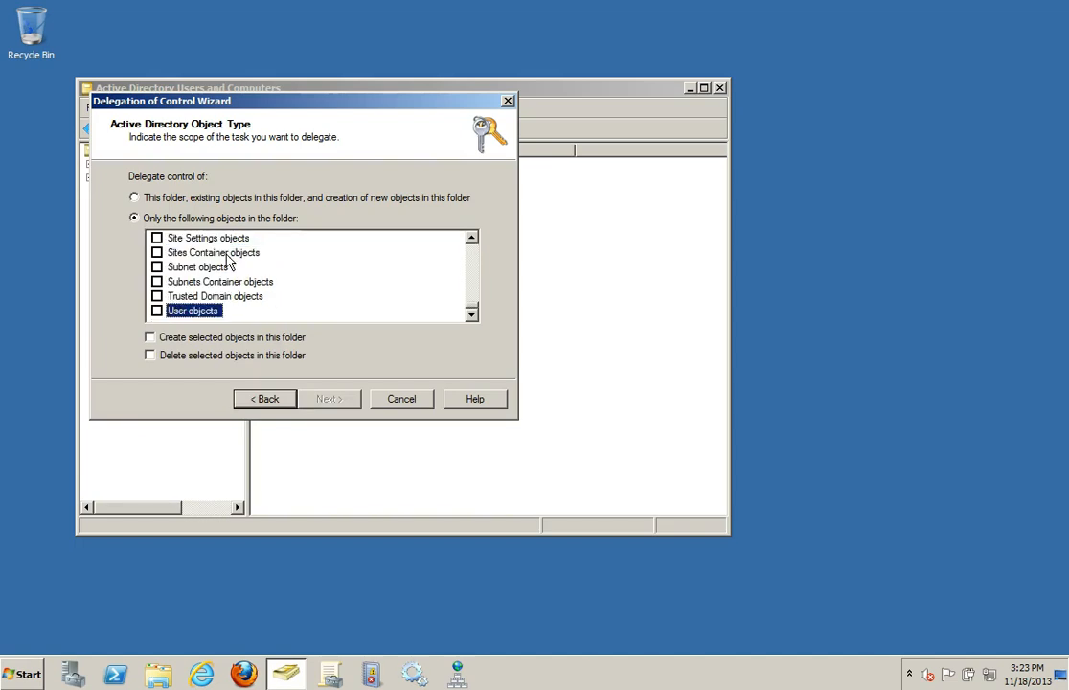
left_click(157, 311)
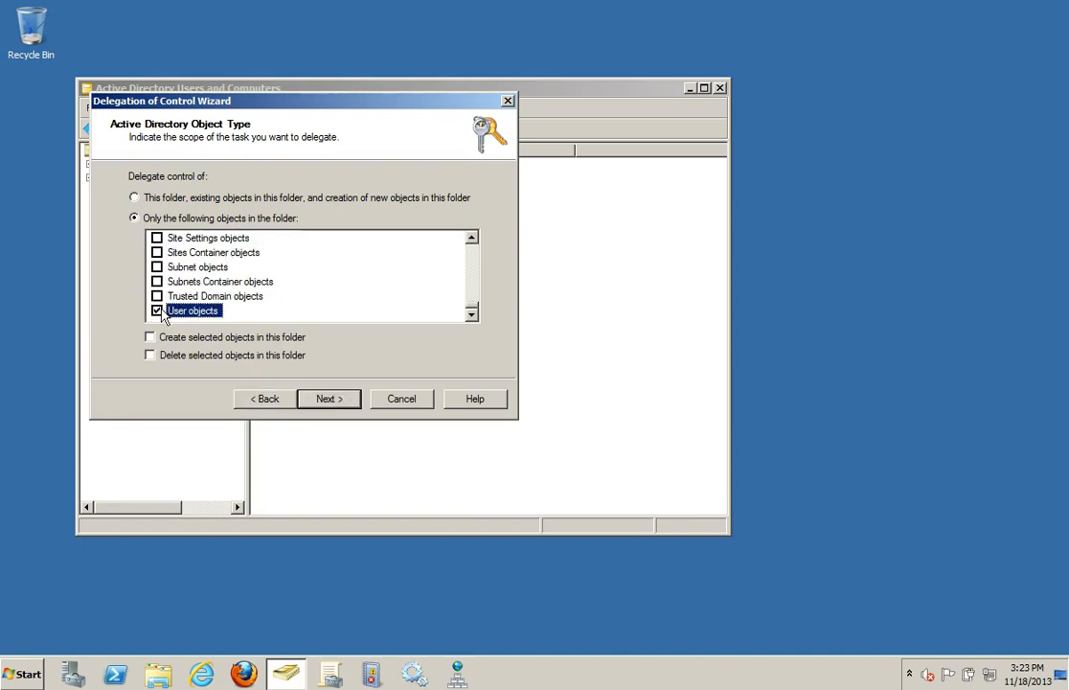
left_click(335, 399)
Step: Show the property-specific permissions and grant Change password and Reset password
left_click(146, 216)
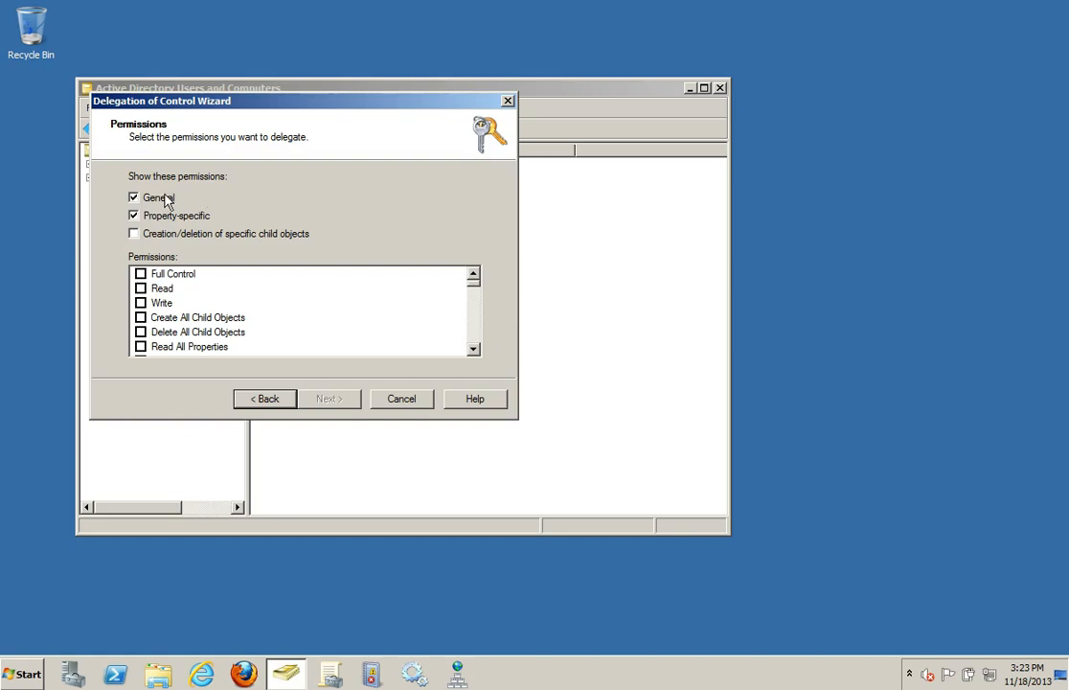
left_click(165, 274)
key("c")
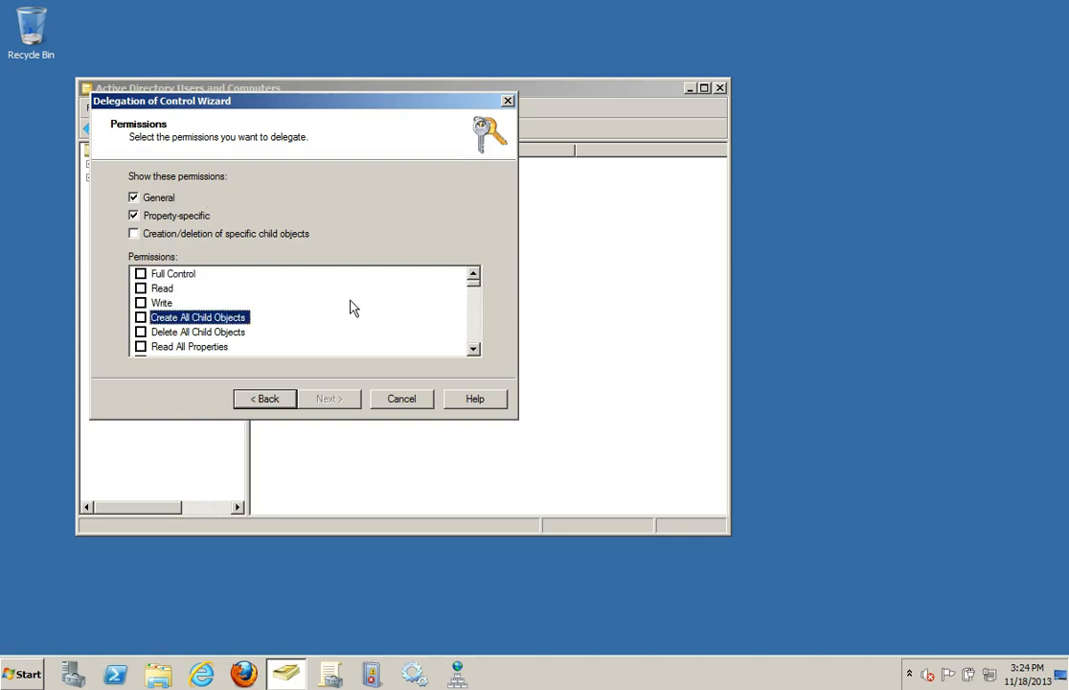
key("c")
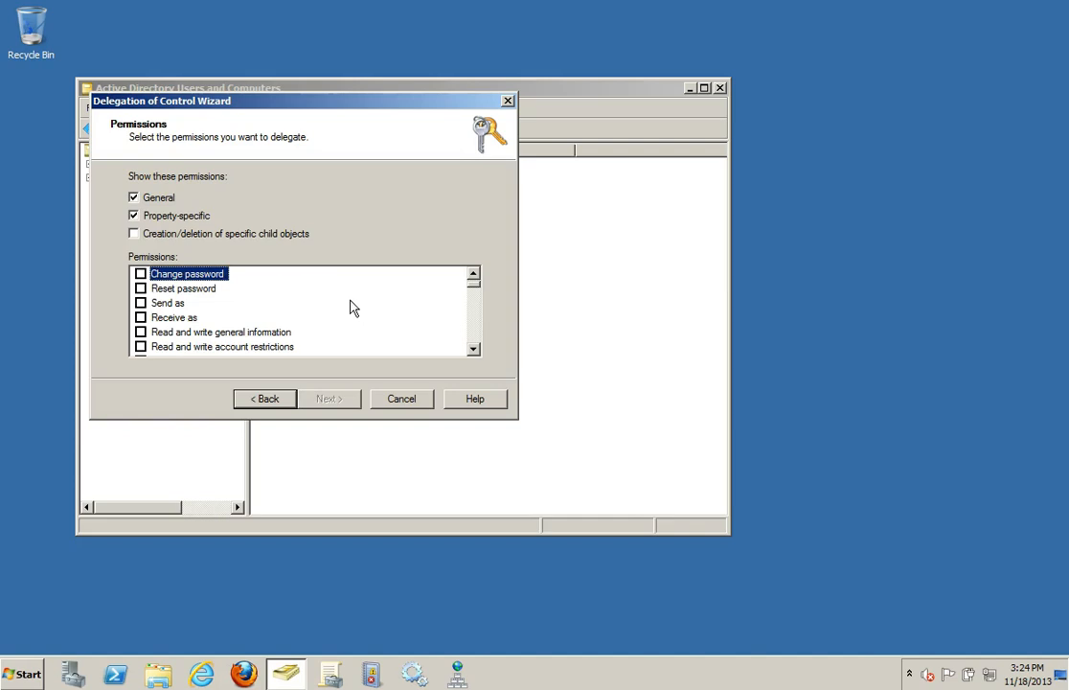
left_click(141, 274)
left_click(141, 288)
Step: Grant the Read lockoutTime and Write lockoutTime permissions as well
left_click(189, 332)
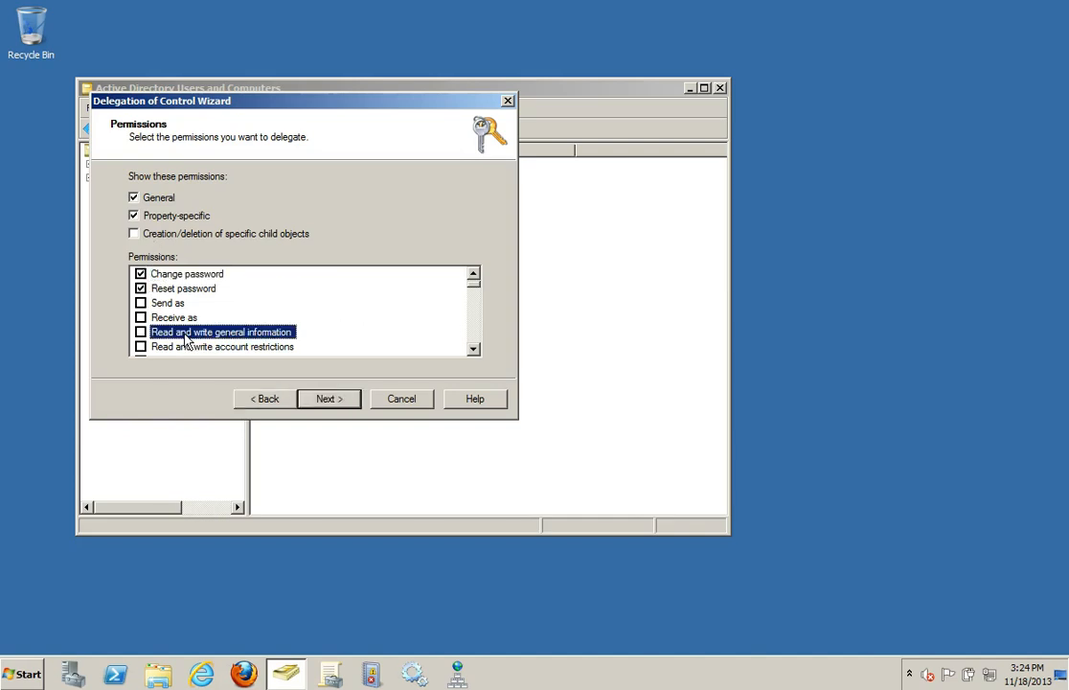
scroll(284, 331, "down", 3)
scroll(484, 338, "down", 8)
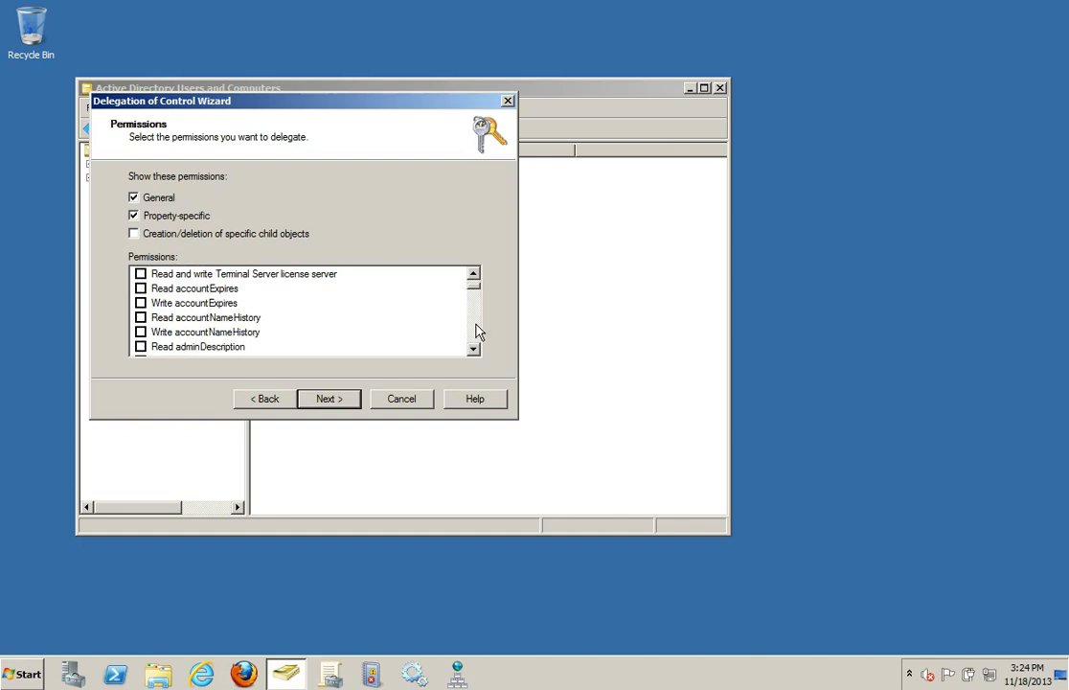
left_click(479, 330)
left_click(479, 330)
left_click(479, 331)
left_click(479, 331)
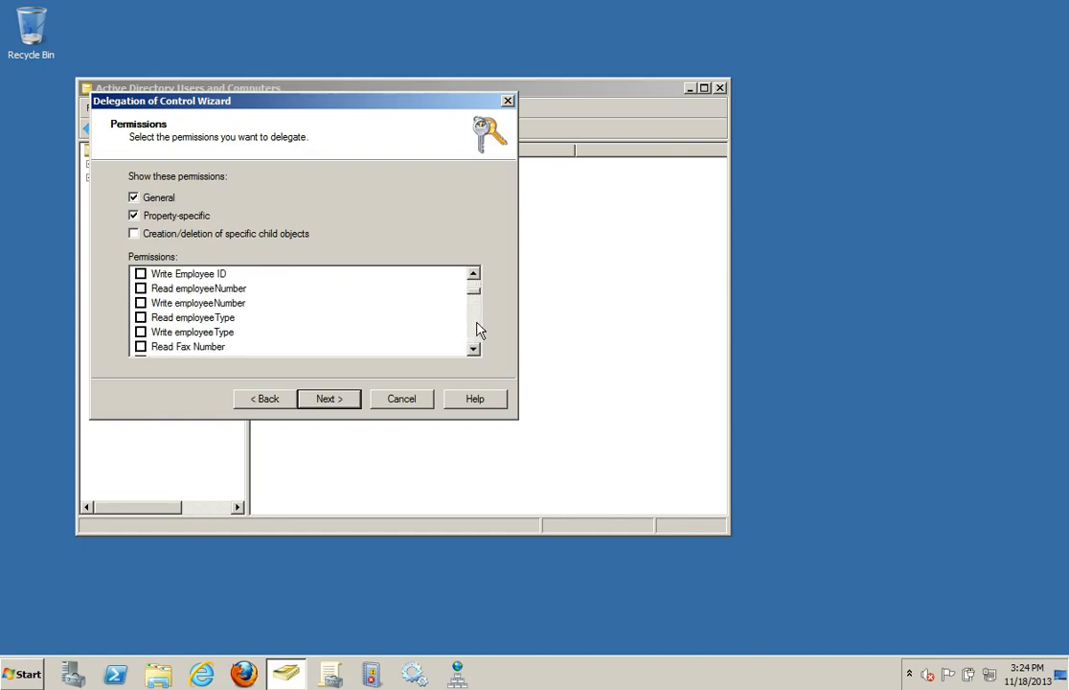
left_click(479, 330)
left_click(479, 331)
left_click(479, 330)
left_click(479, 331)
left_click(479, 330)
left_click(479, 331)
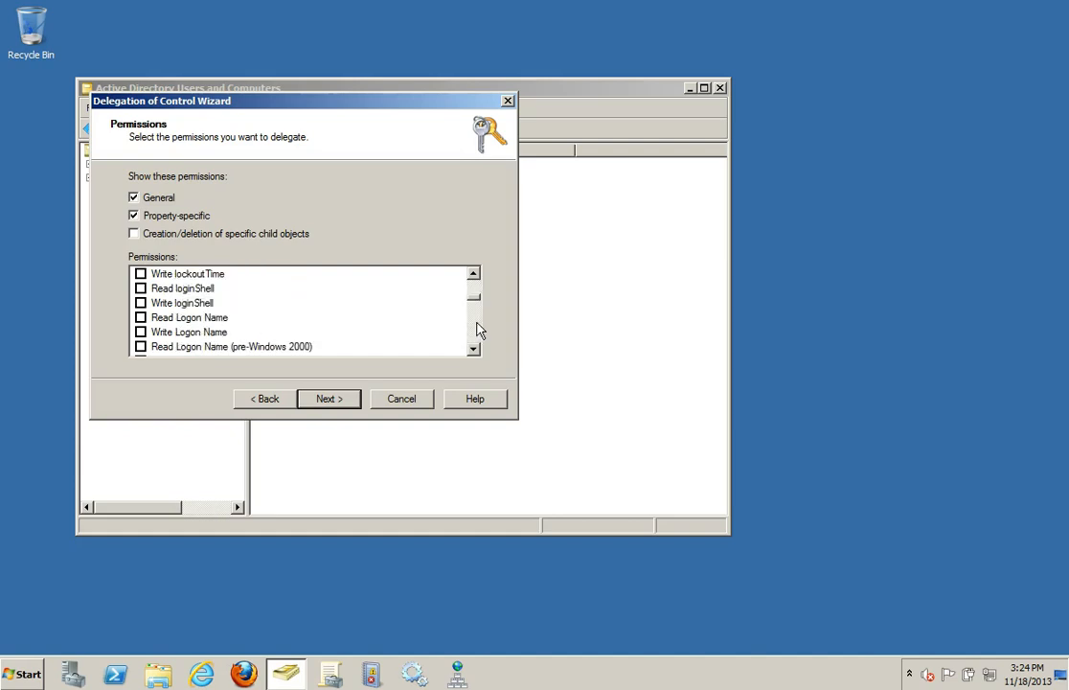
left_click(473, 275)
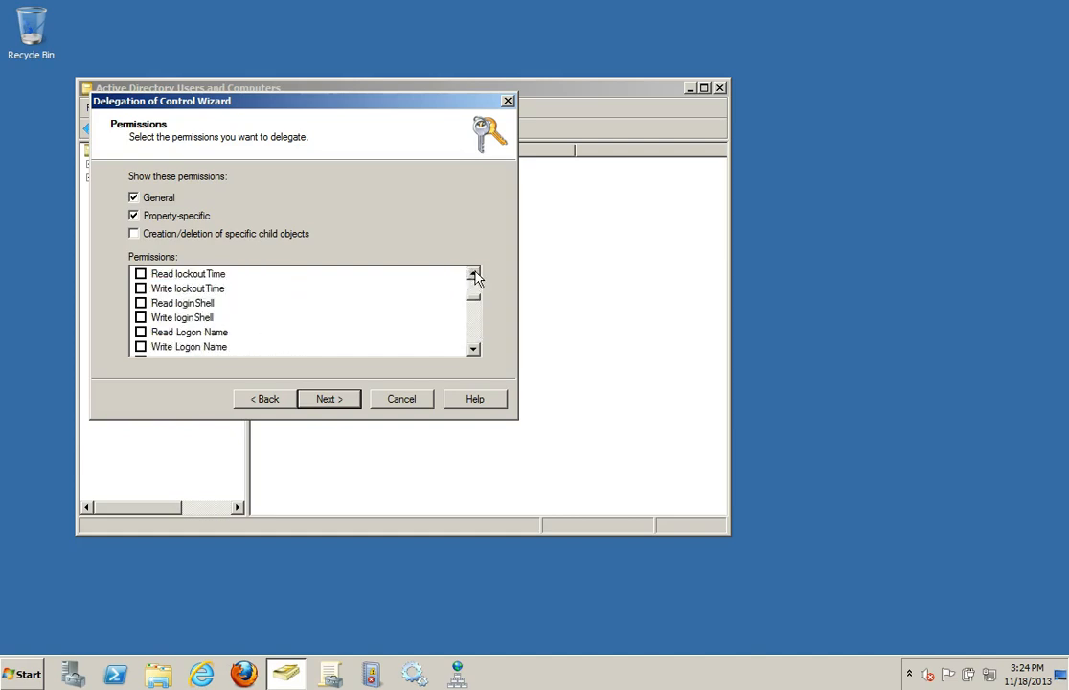
left_click(141, 275)
left_click(140, 289)
Step: Review the summary of the delegated permissions and finish the Delegation of Control wizard
left_click(345, 401)
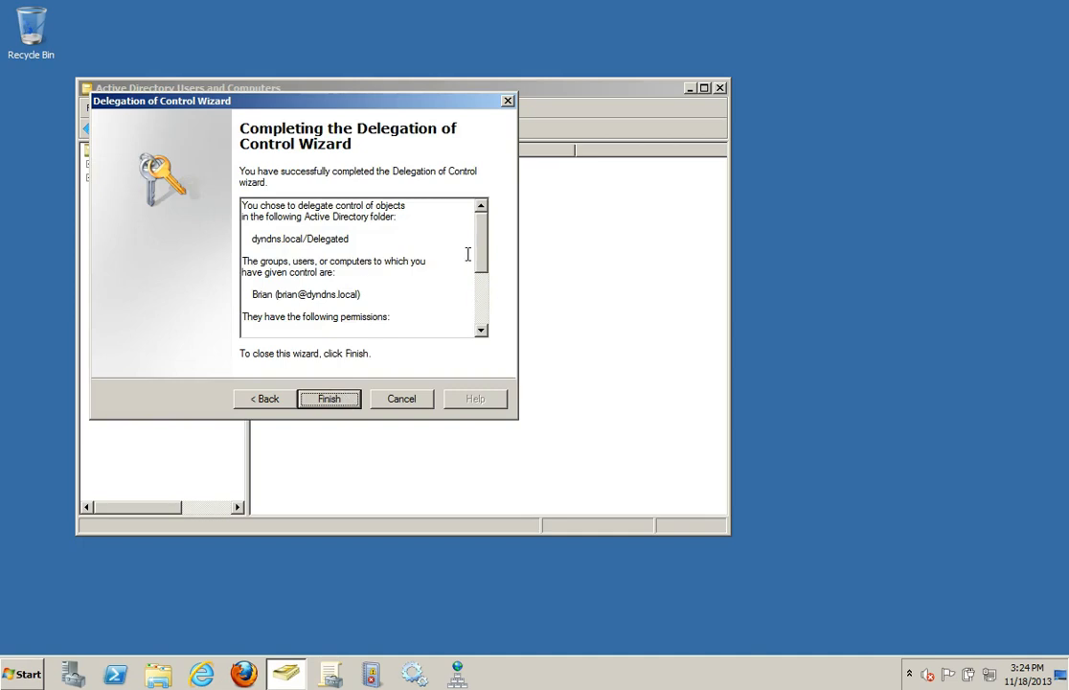
scroll(468, 254, "down", 4)
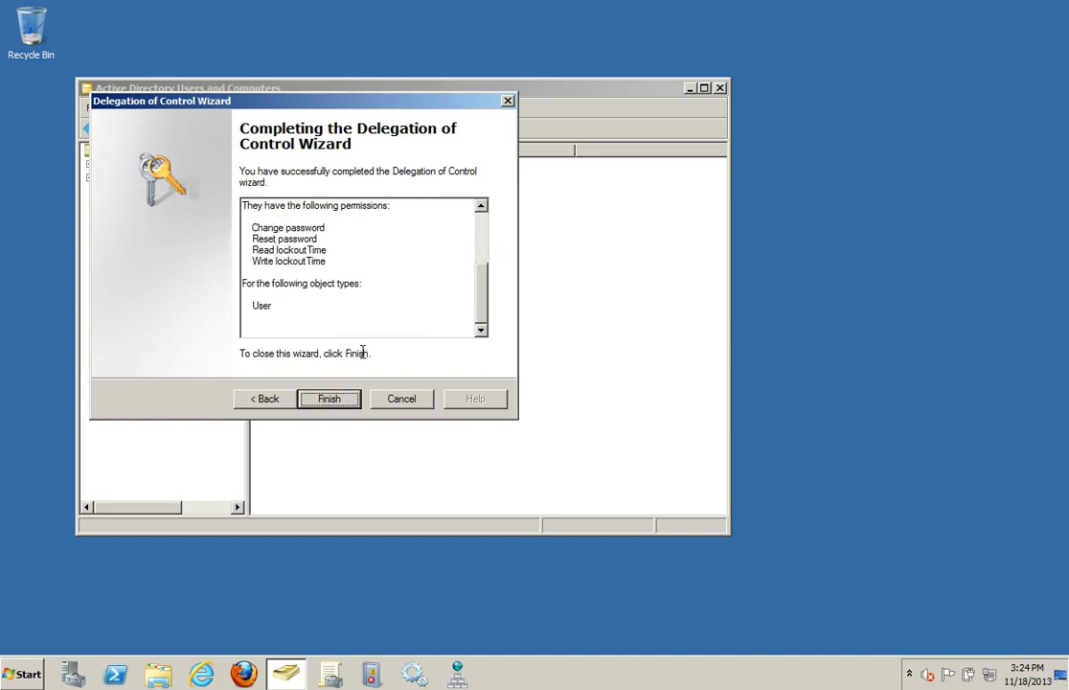
left_click(342, 402)
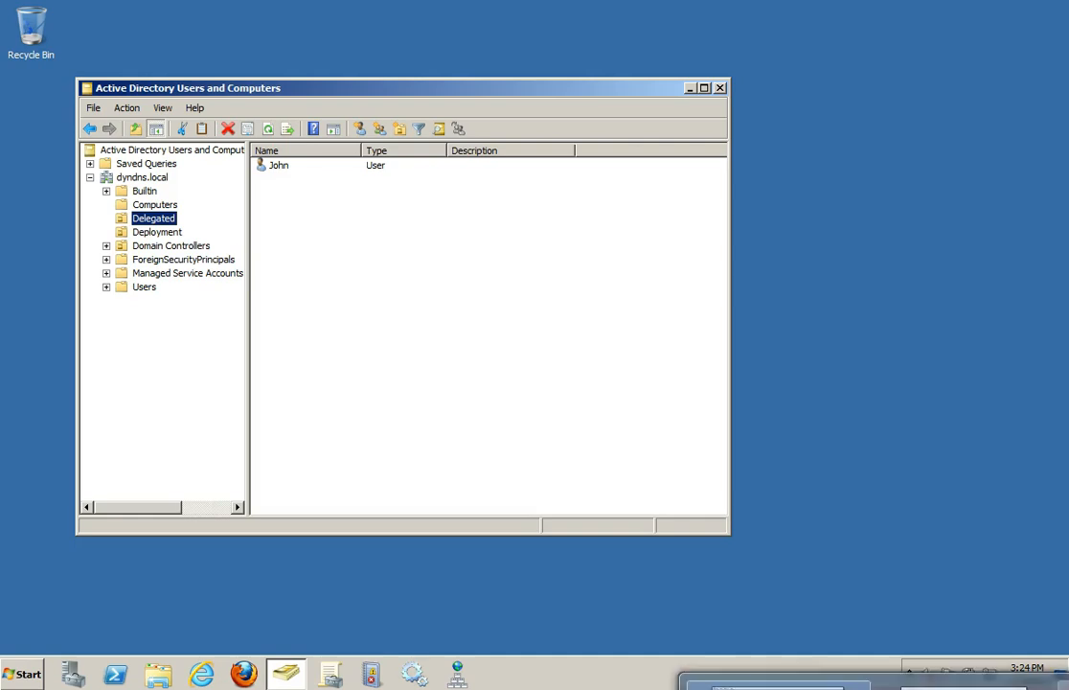
Step: Switch to the Windows 7 client's "reset user passwords" console and start a password reset for the user in Delegated
left_click(1021, 687)
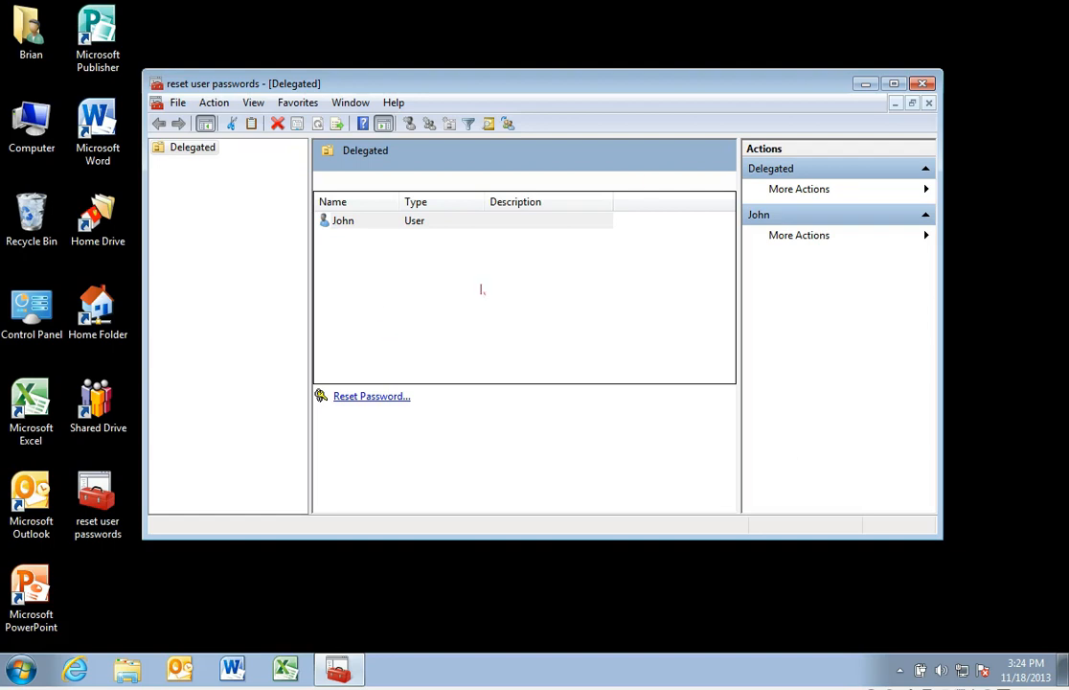
left_click(937, 86)
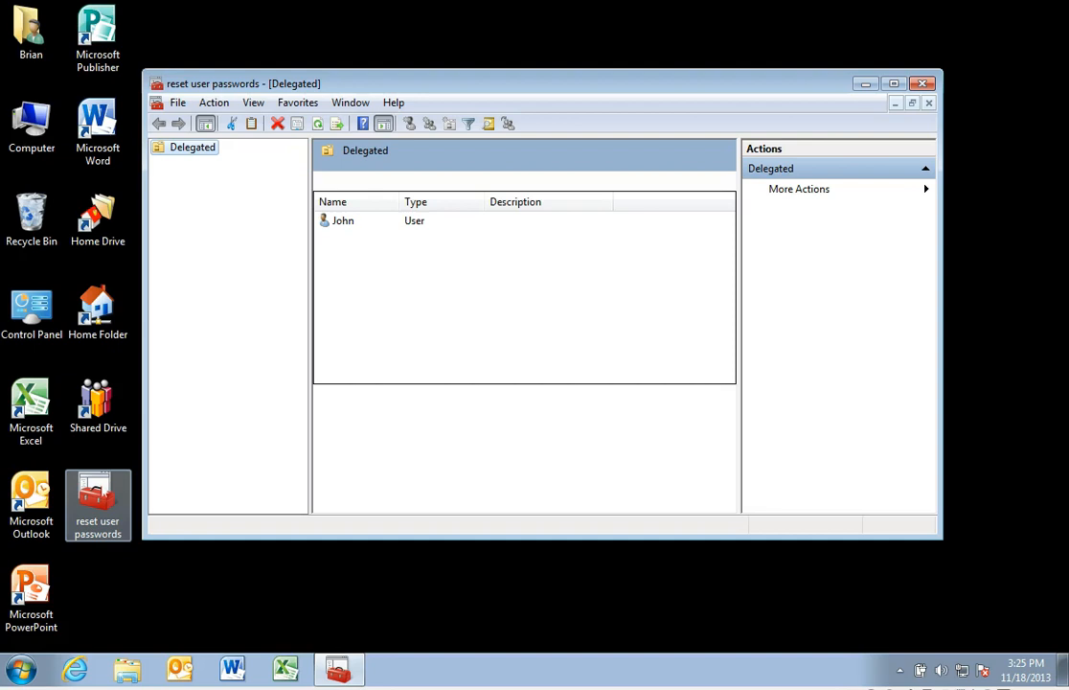
left_click(365, 223)
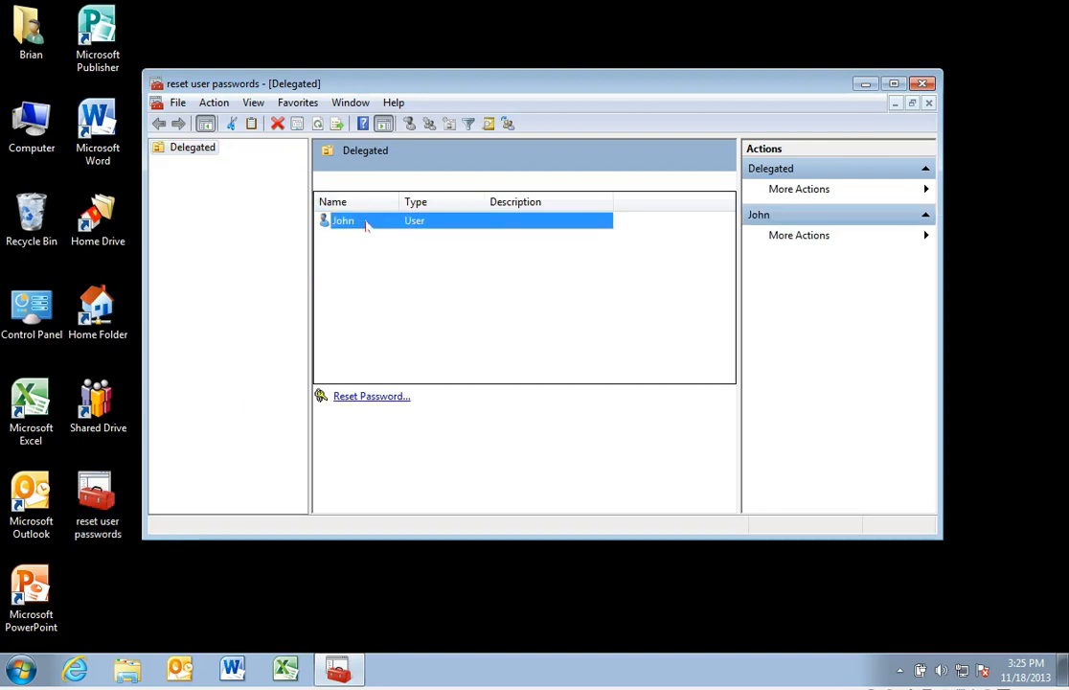
left_click(370, 399)
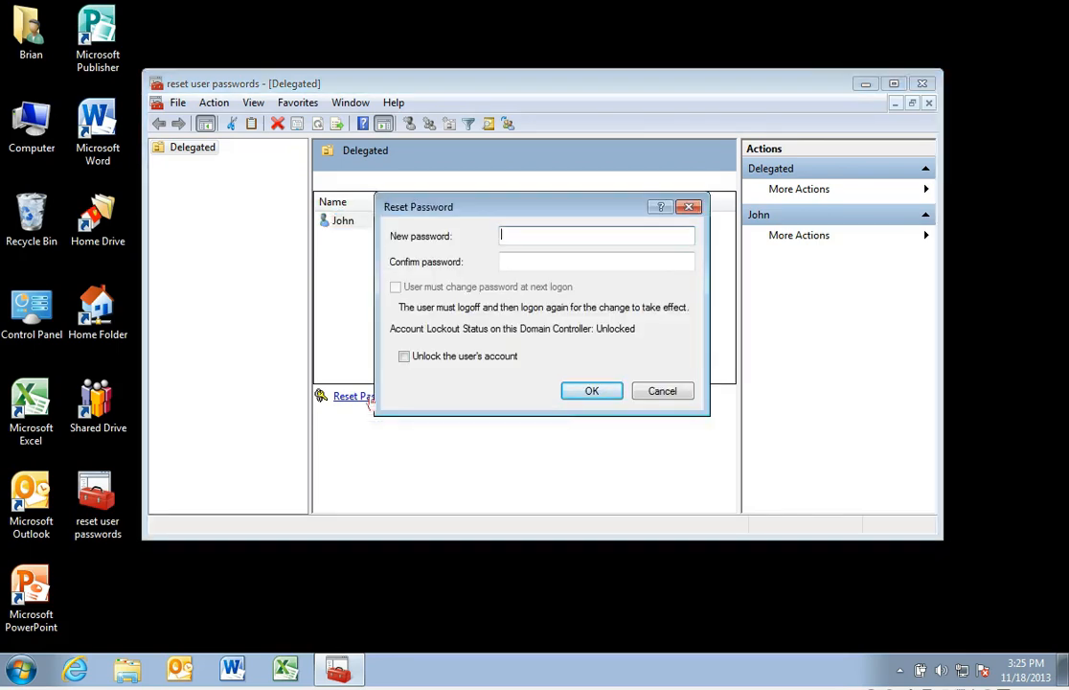
Step: Enter and confirm the user's new password, choose to unlock the account, and apply the reset
type("**********")
key("Tab")
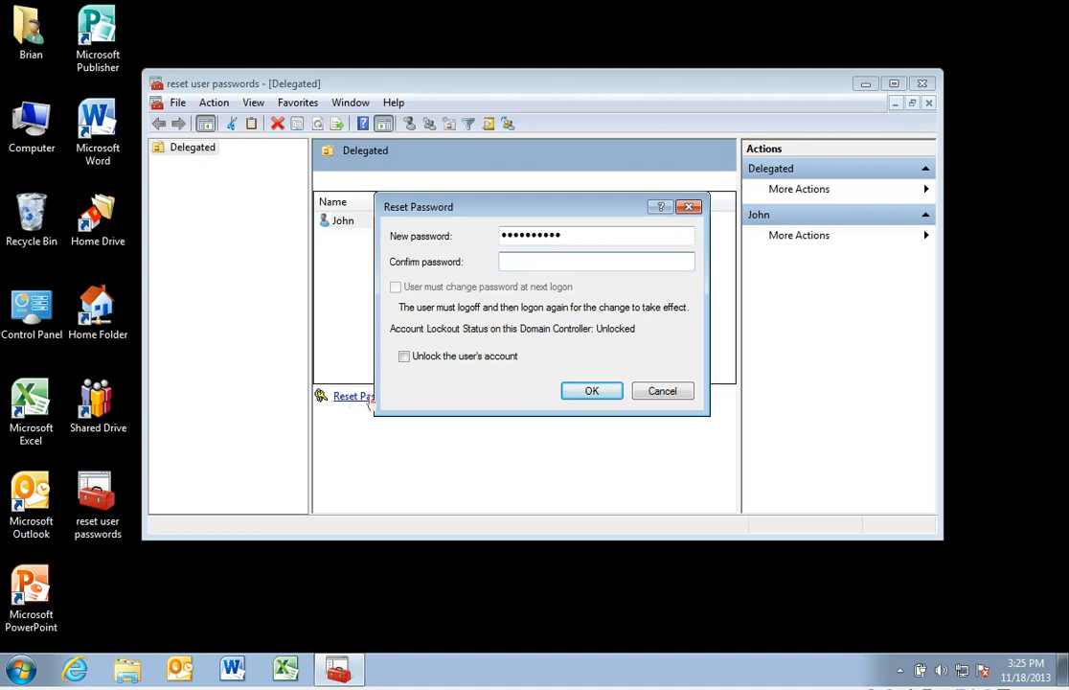
type("**********")
left_click(405, 355)
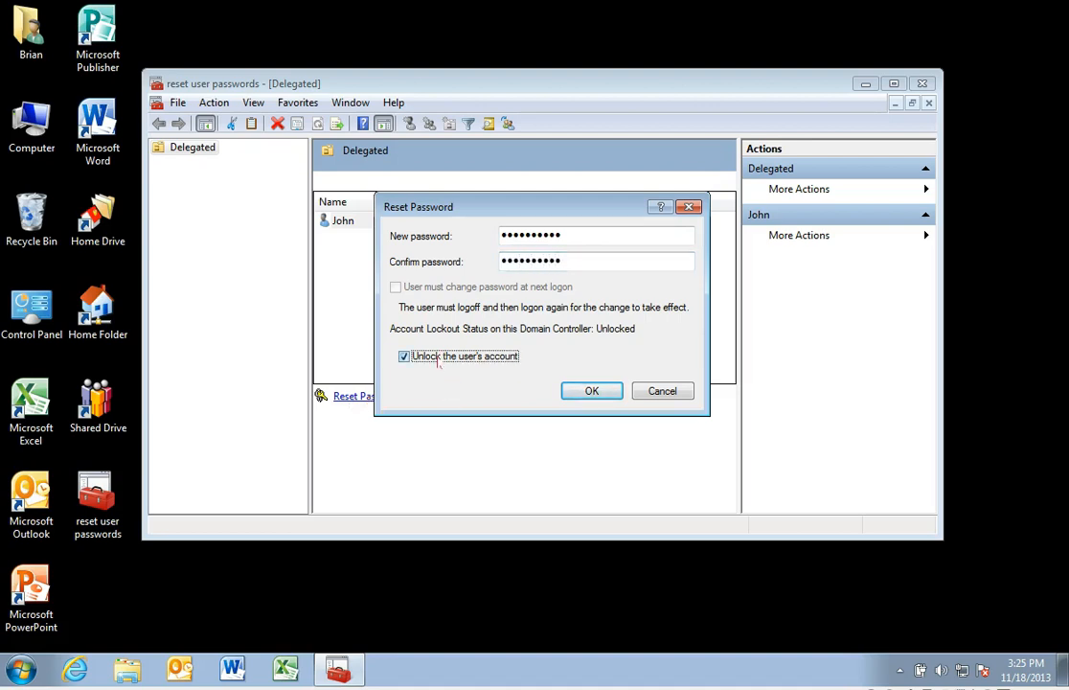
left_click(615, 394)
left_click(670, 402)
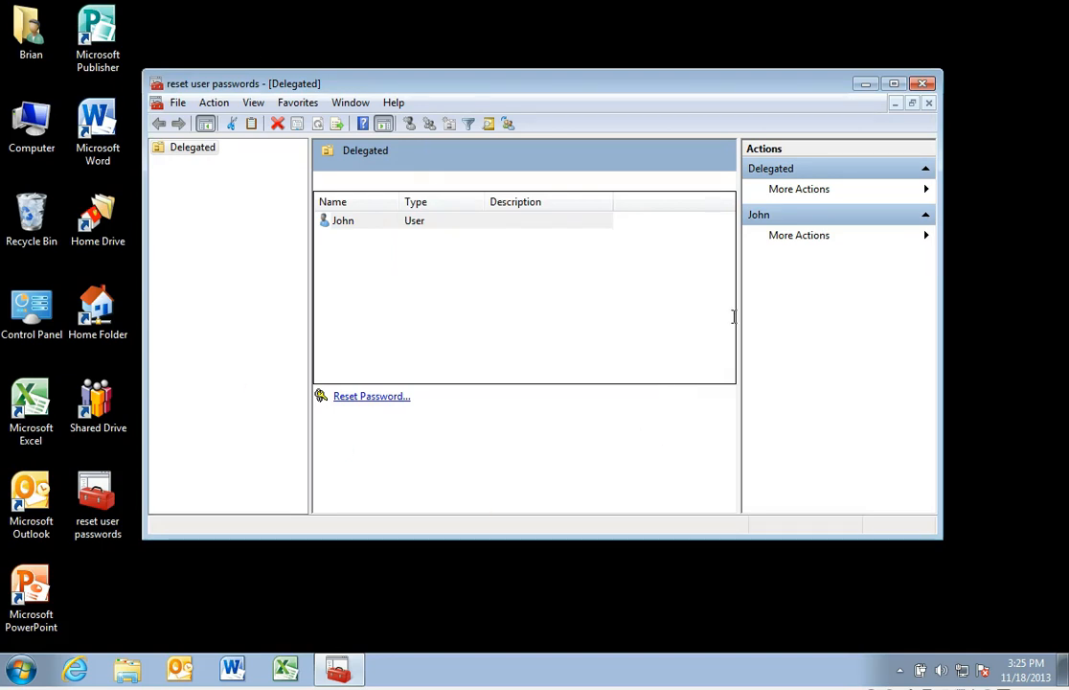
Step: Close the "reset user passwords" console and launch an empty management console with mmc
left_click(929, 84)
left_click(21, 669)
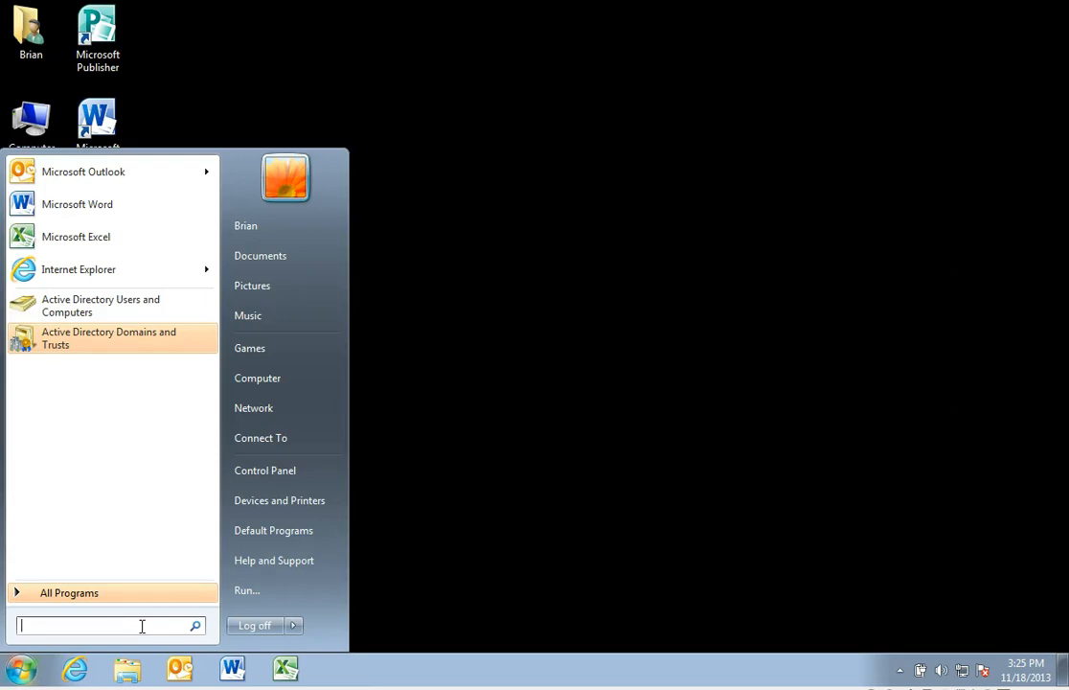
type("mmc")
key("Return")
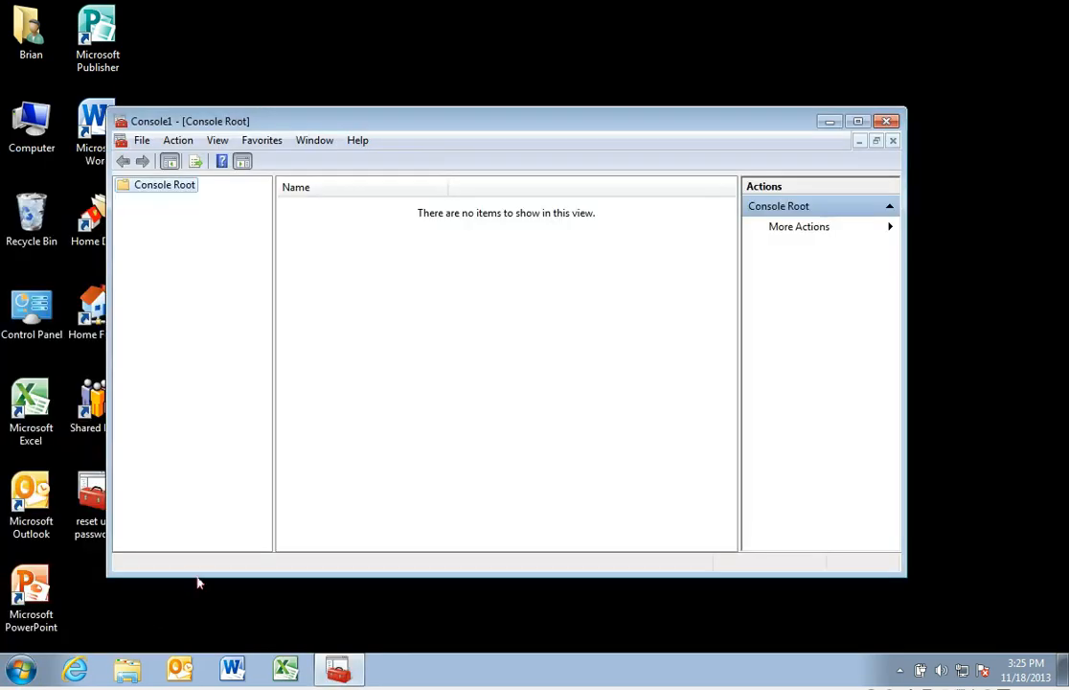
Step: Add the Active Directory Users and Computers snap-in to the empty console
left_click(139, 140)
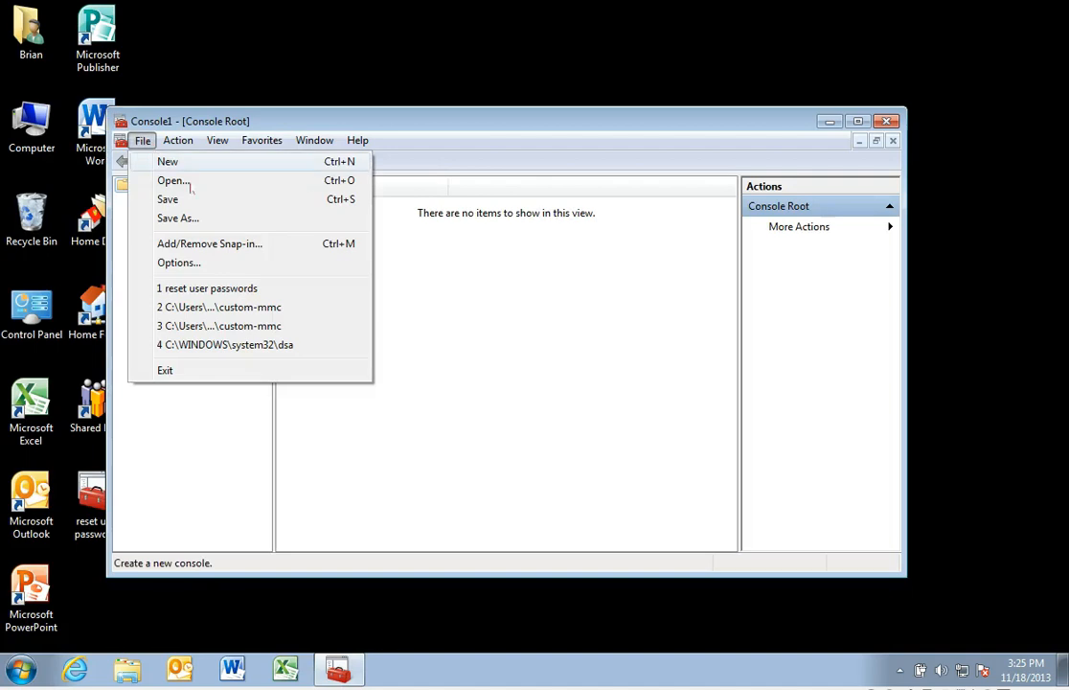
left_click(217, 245)
left_click(292, 275)
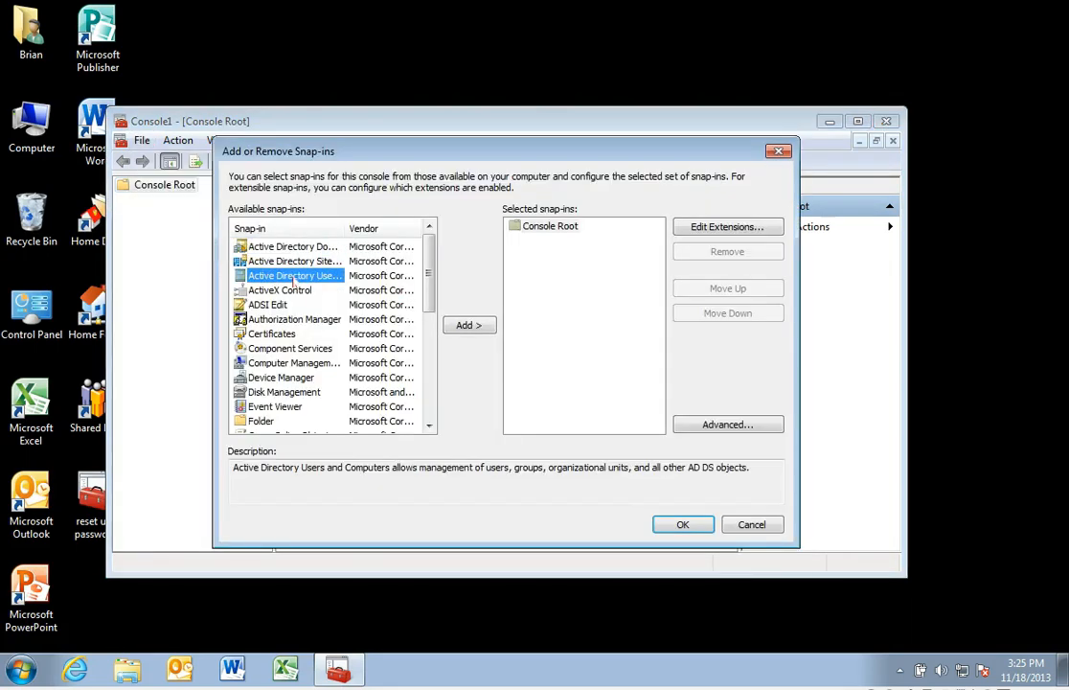
left_click(470, 326)
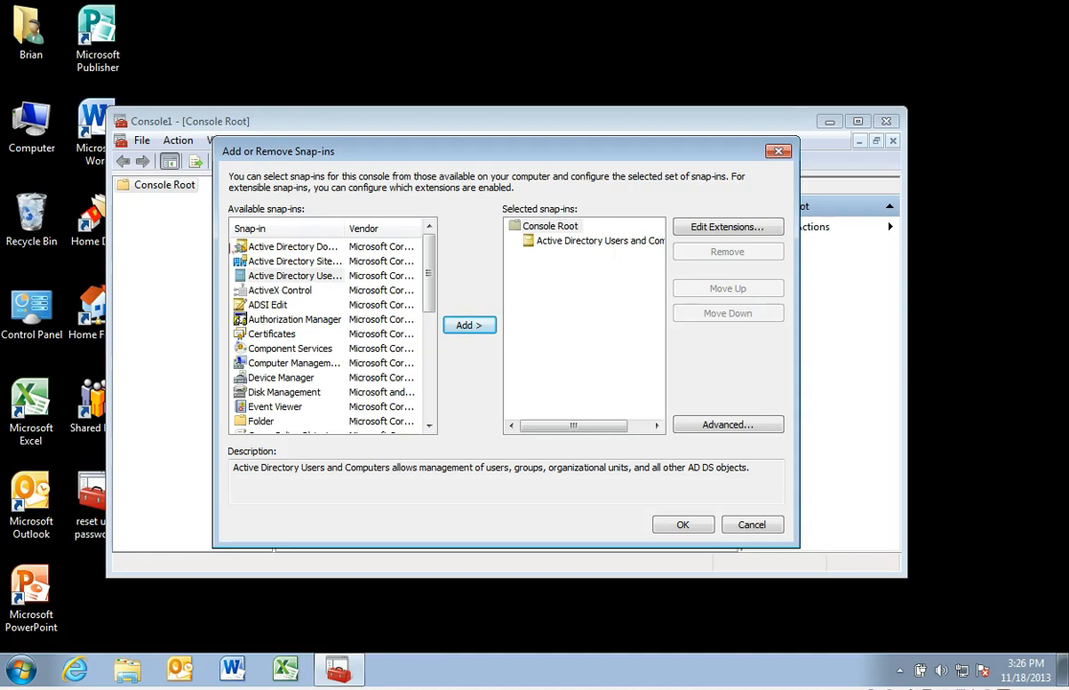
left_click(706, 531)
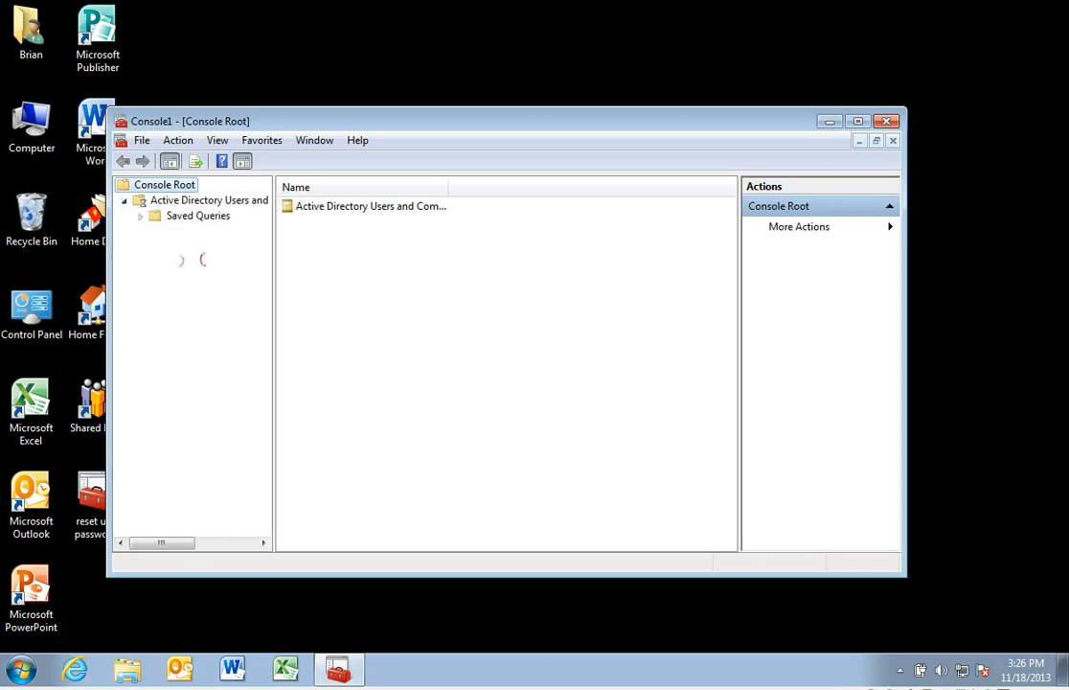
Step: Expand the dyndns.local domain and open a new window rooted at the Delegated OU
left_click(141, 231)
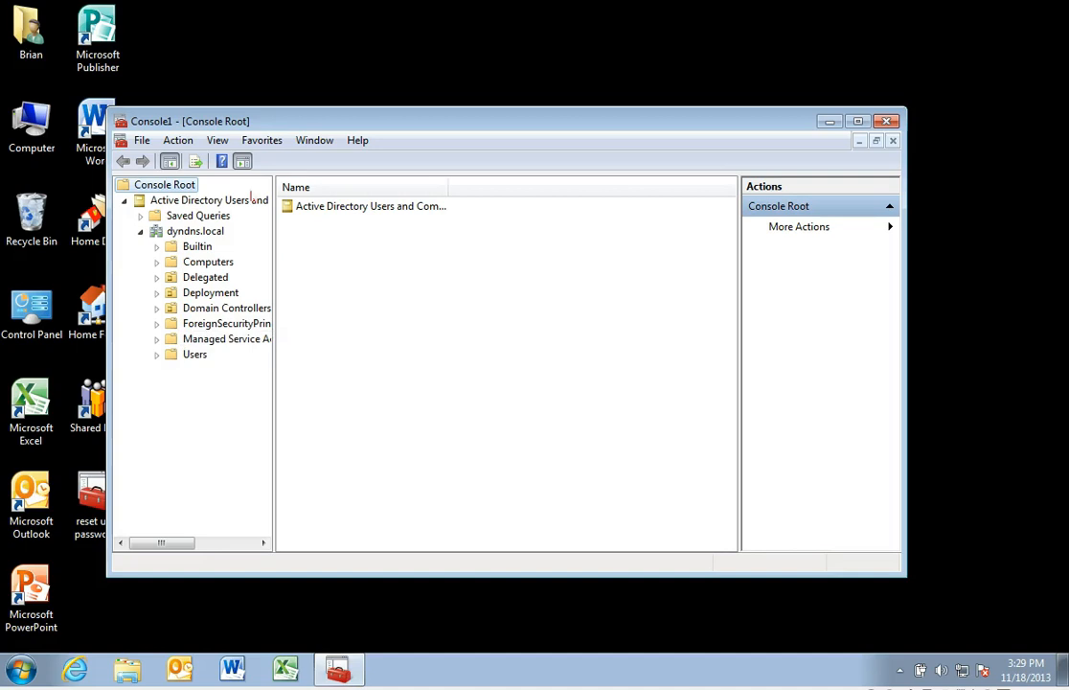
right_click(210, 281)
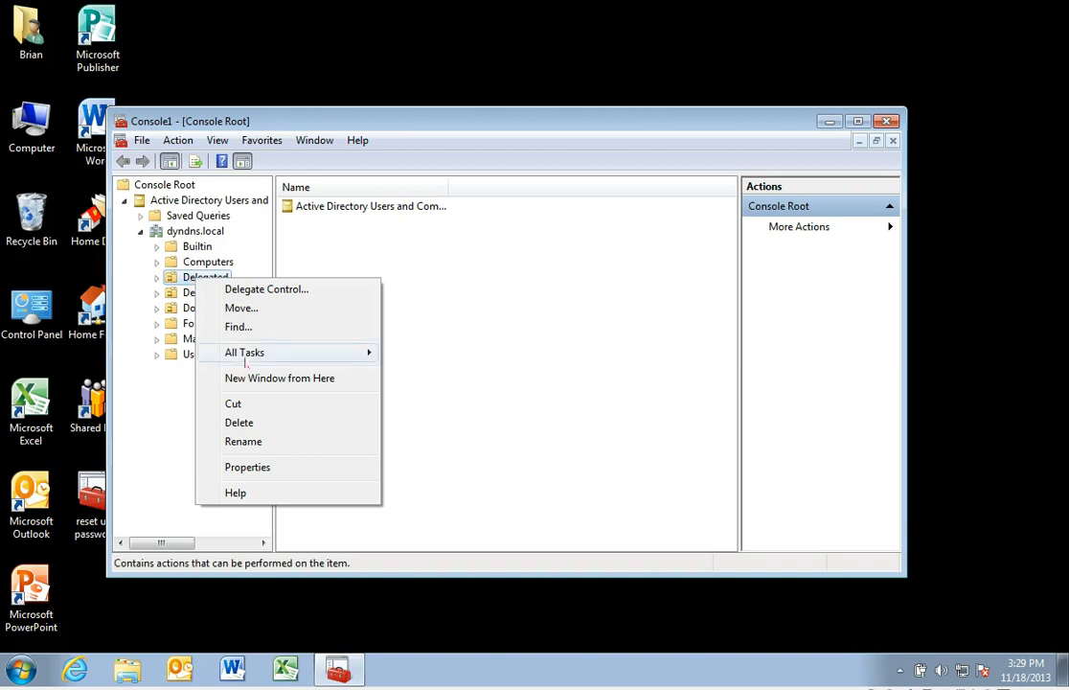
mouse_move(248, 355)
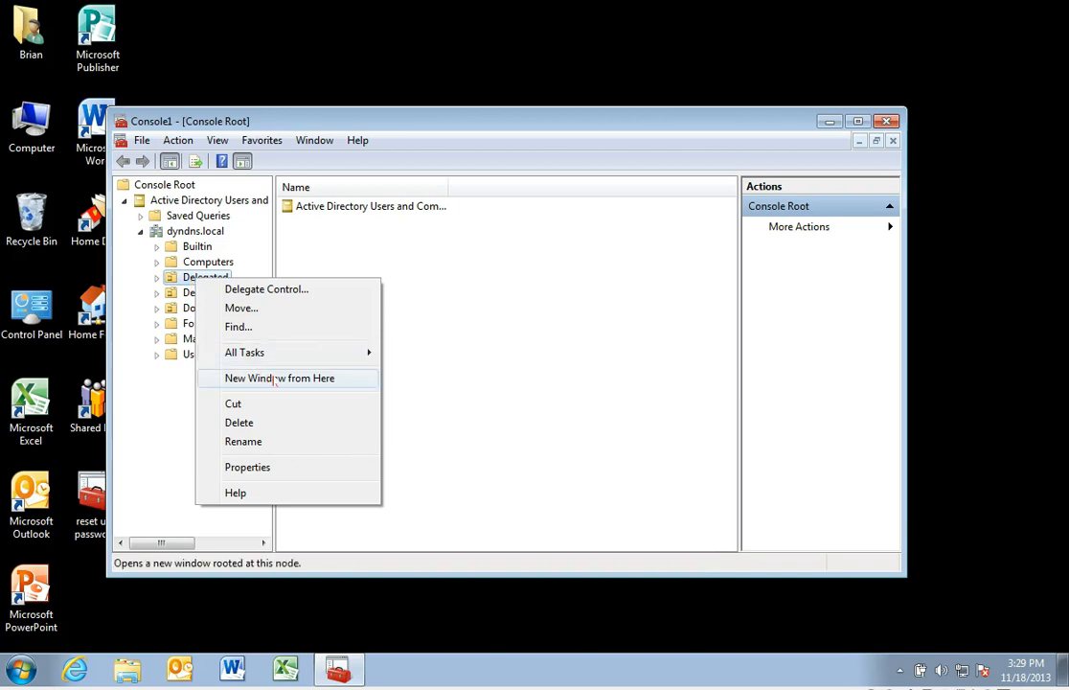
left_click(276, 380)
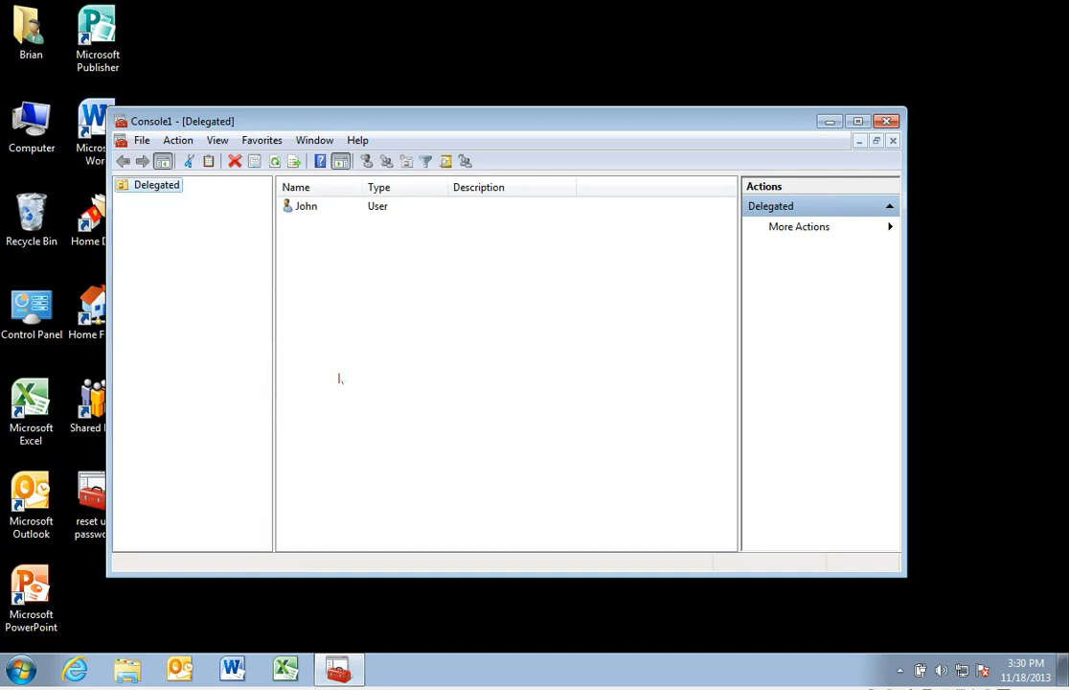
Step: Close the Console Root window inside the console and maximize the Delegated window
left_click(892, 141)
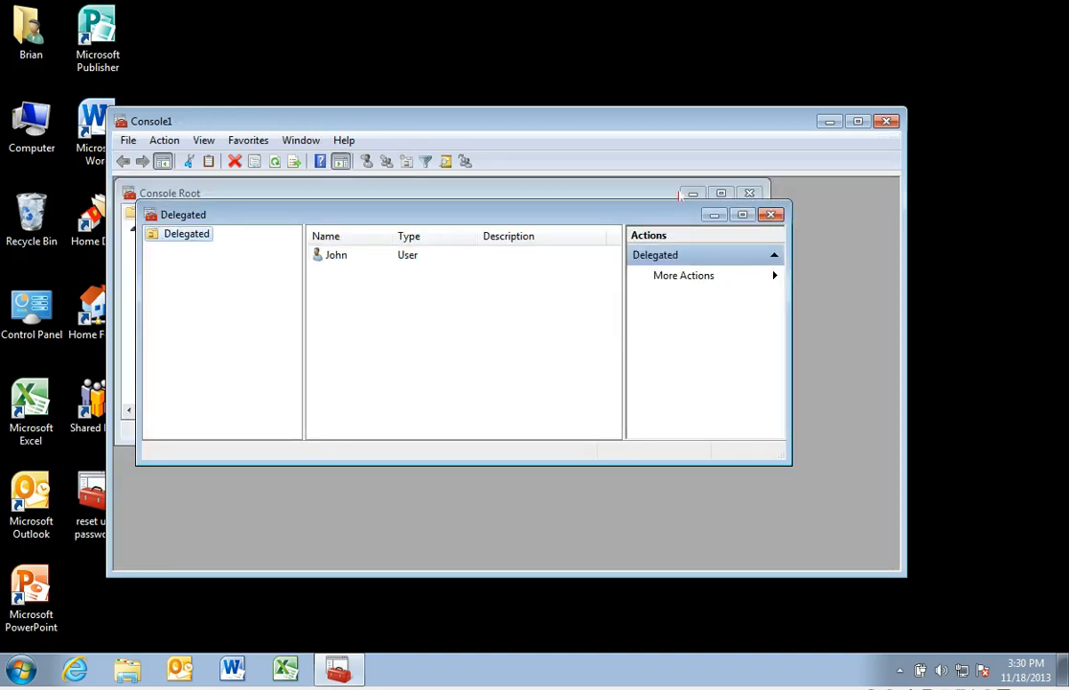
left_click(694, 194)
left_click(693, 193)
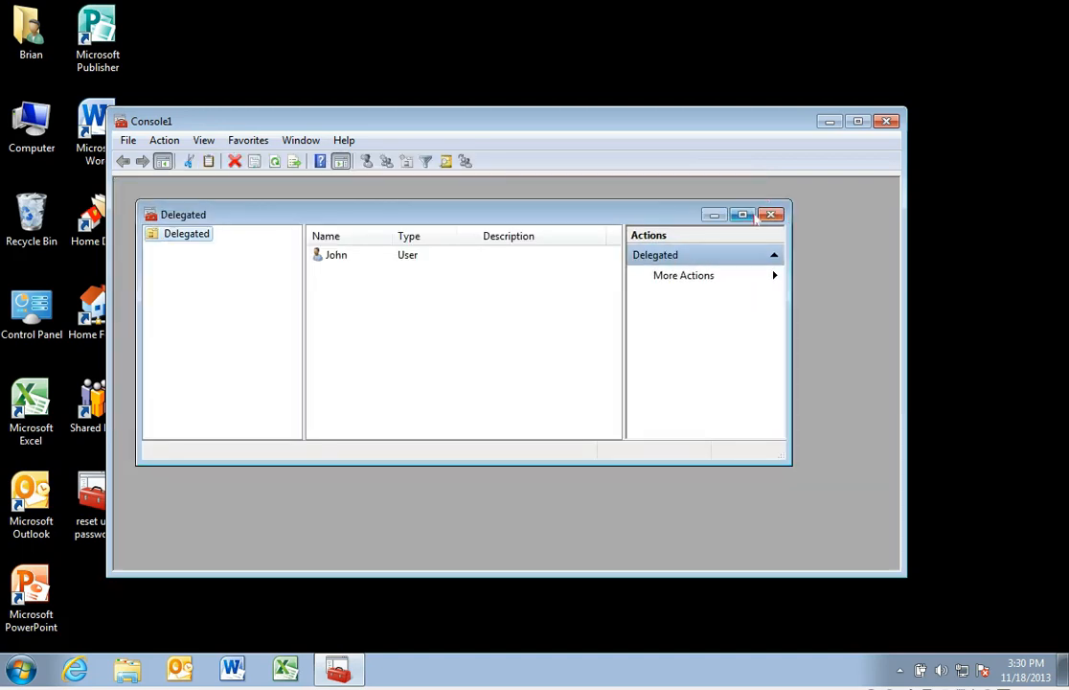
left_click(747, 213)
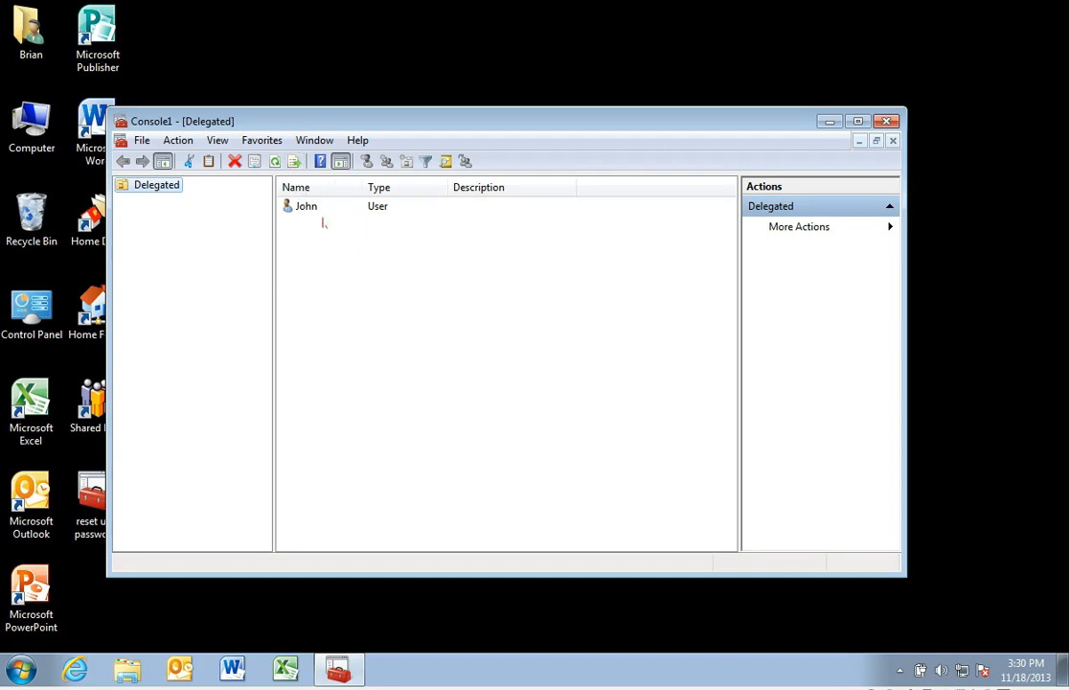
Step: Create a taskpad view for Delegated with a horizontal list, applied to all tree items of the same type, and continue to adding tasks
left_click(307, 207)
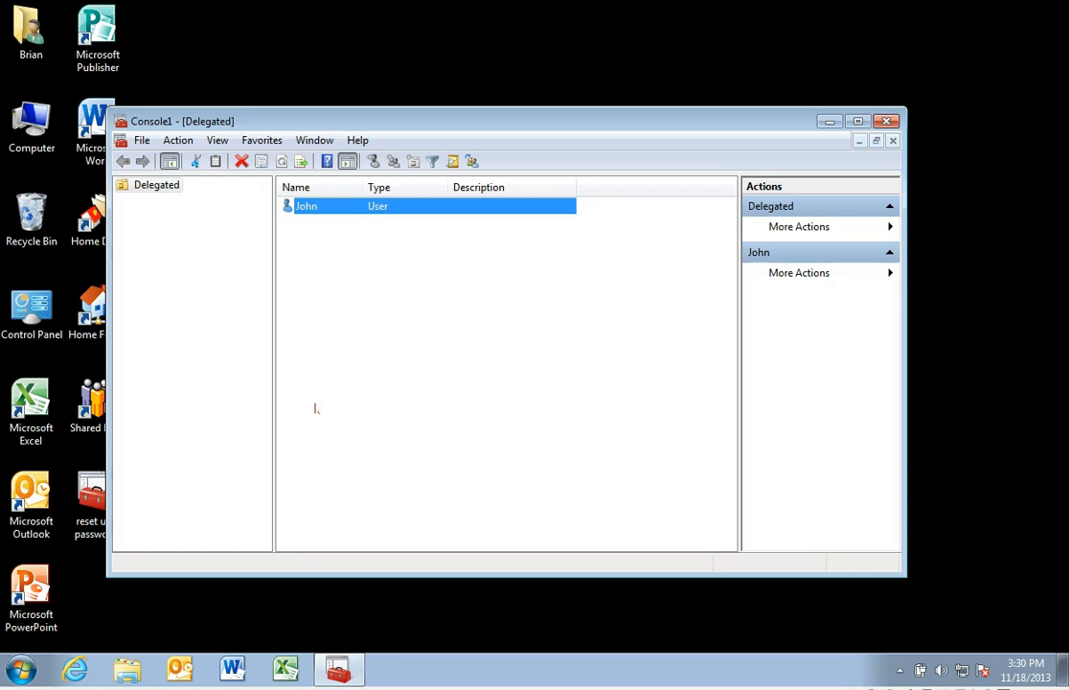
left_click_drag(239, 115, 299, 100)
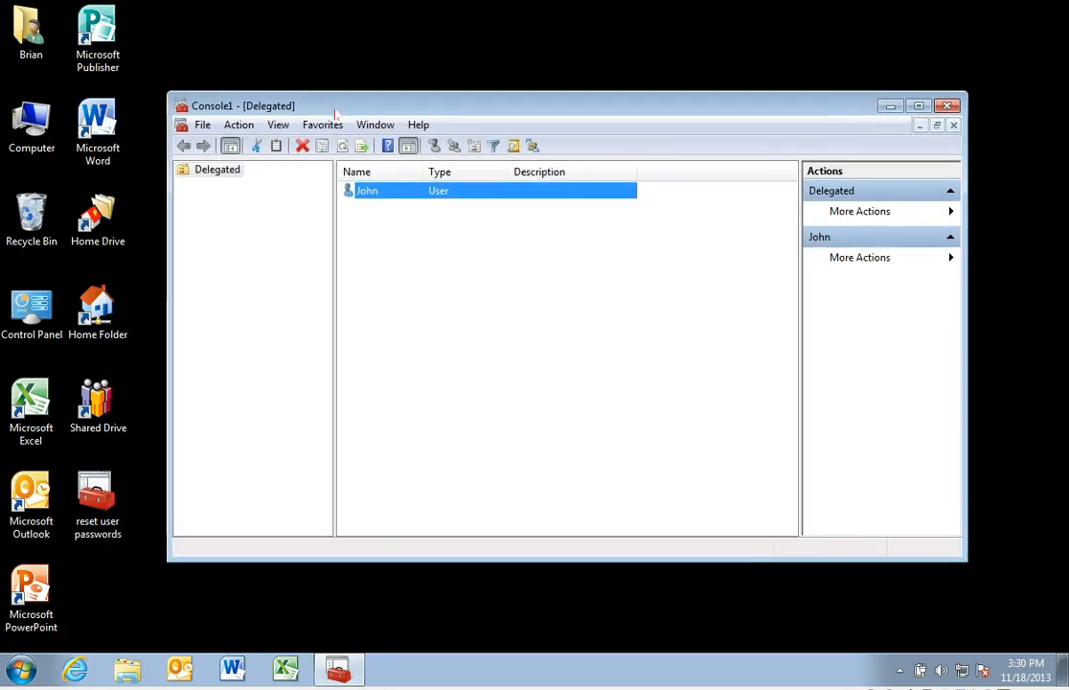
right_click(223, 177)
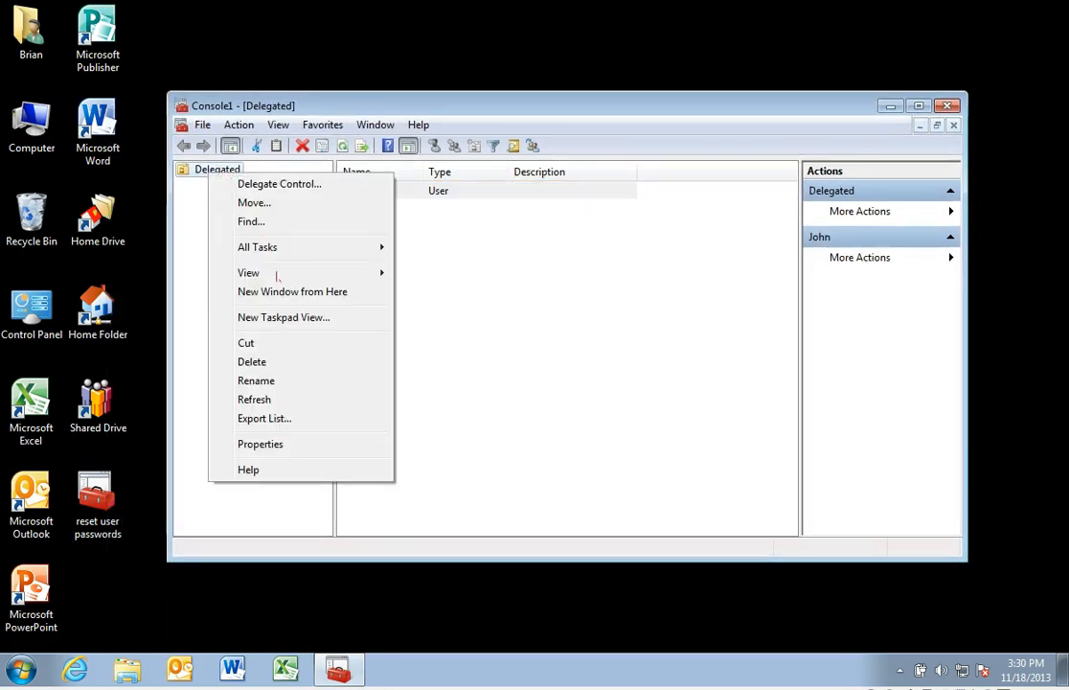
left_click(314, 317)
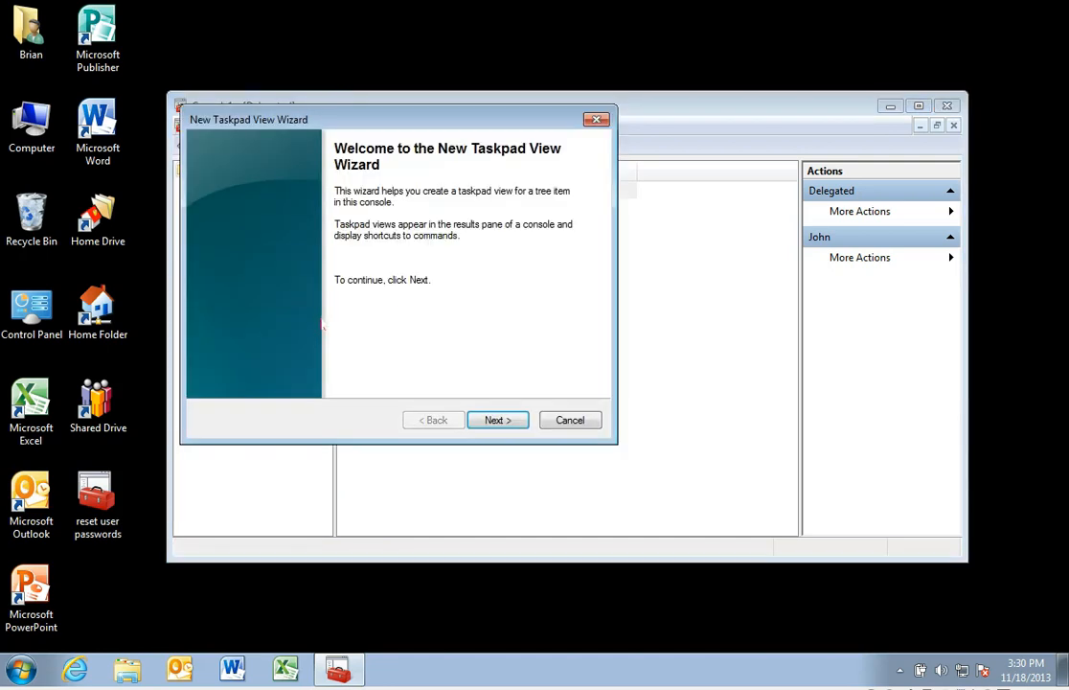
left_click(525, 424)
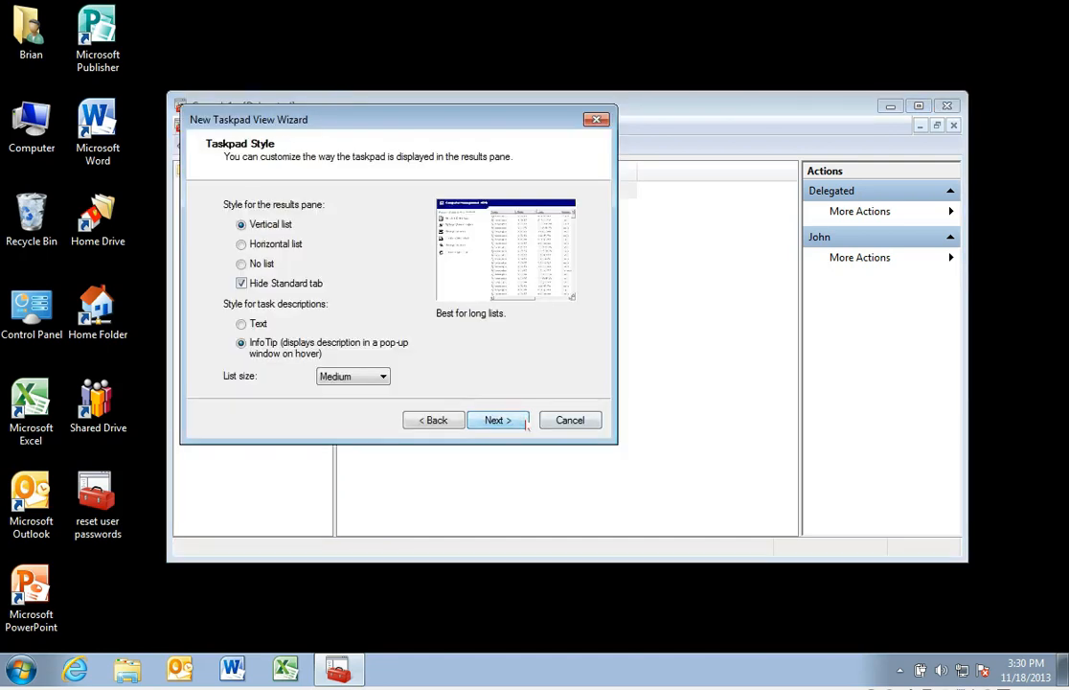
key("Down")
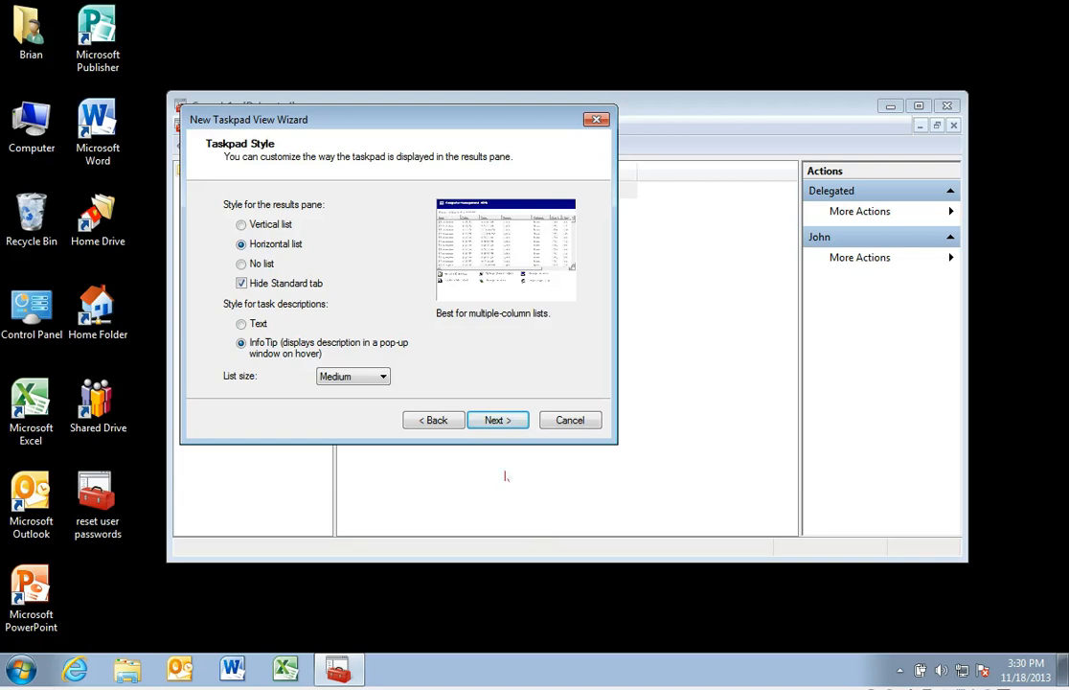
left_click(522, 425)
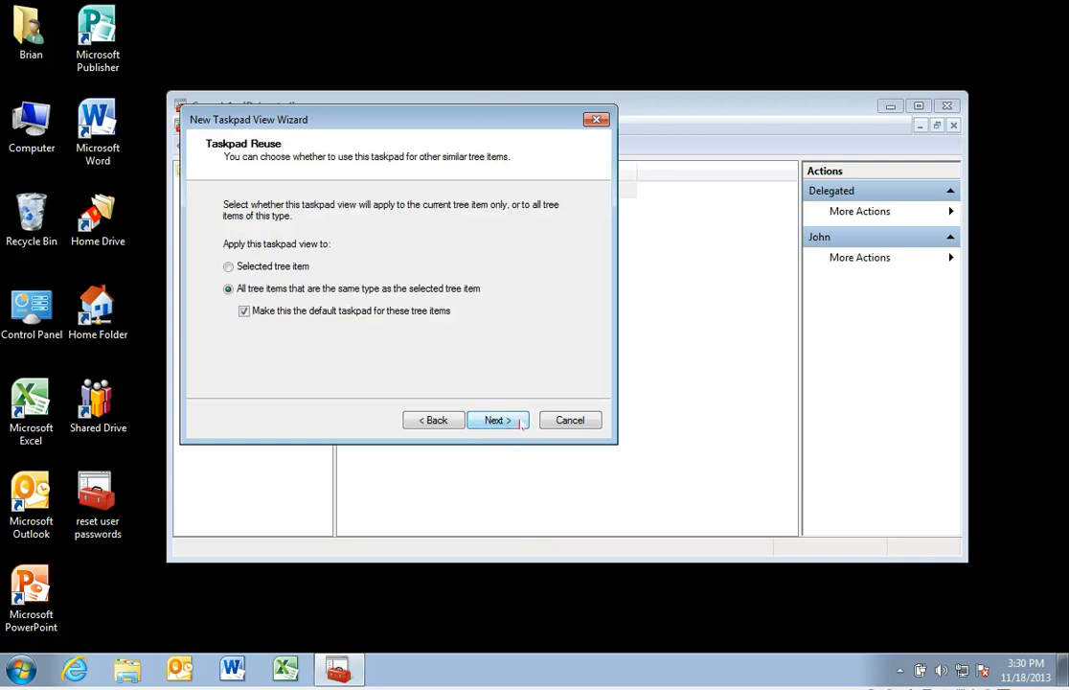
left_click(521, 426)
left_click(521, 426)
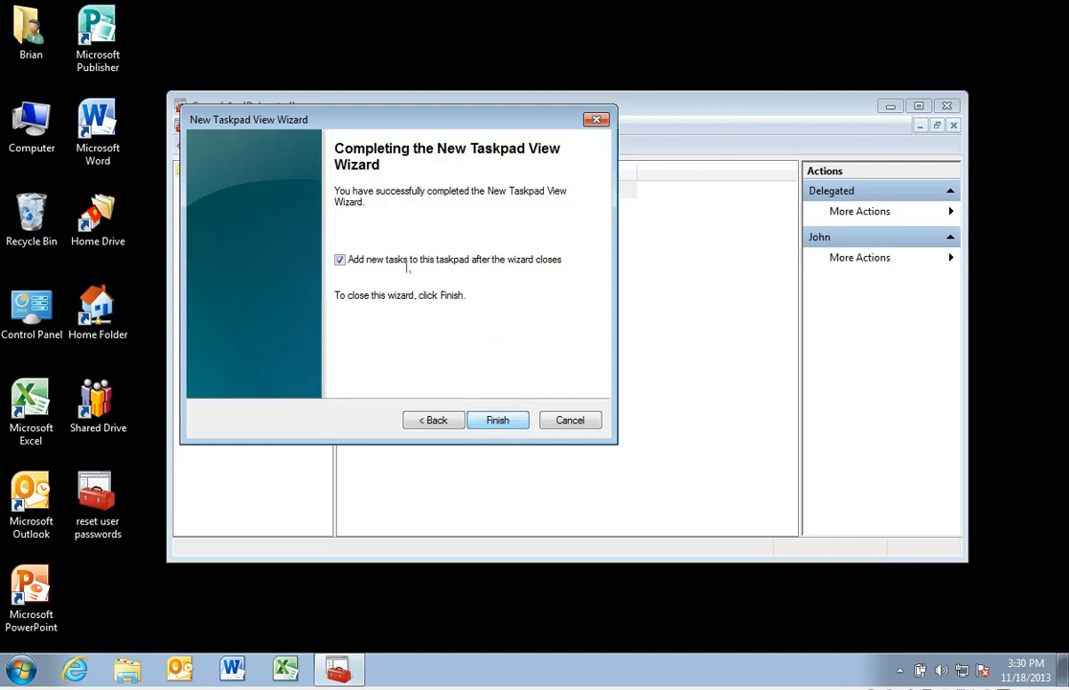
left_click(522, 419)
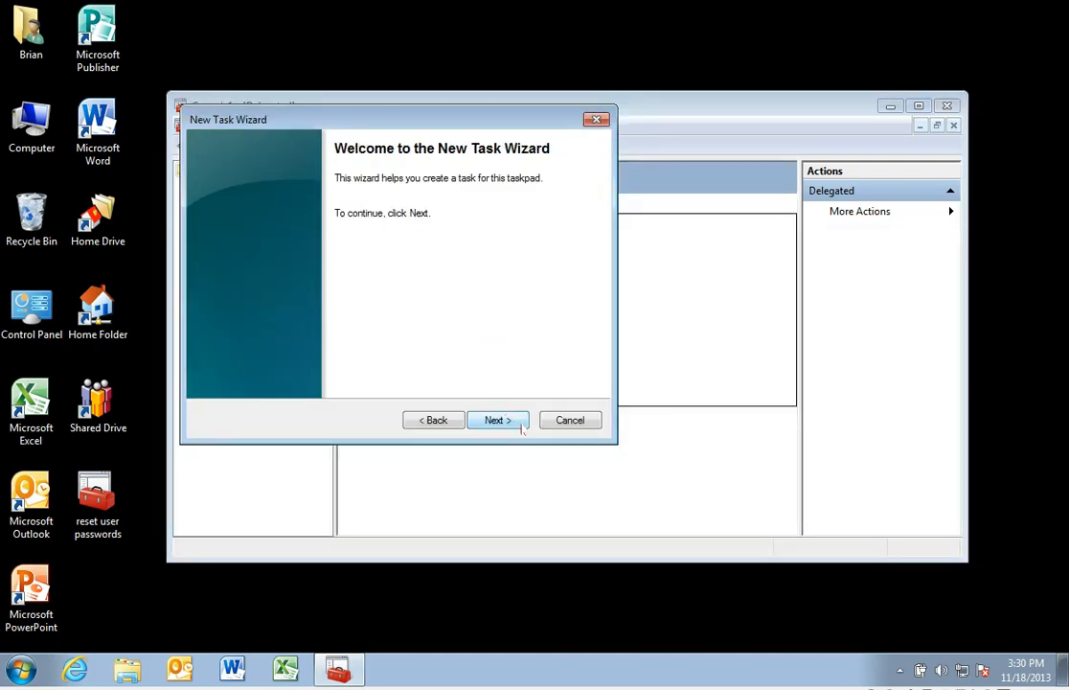
Step: Add a Reset Password menu-command task with the keys icon to the taskpad, using an item listed in the results pane as command source
left_click(523, 430)
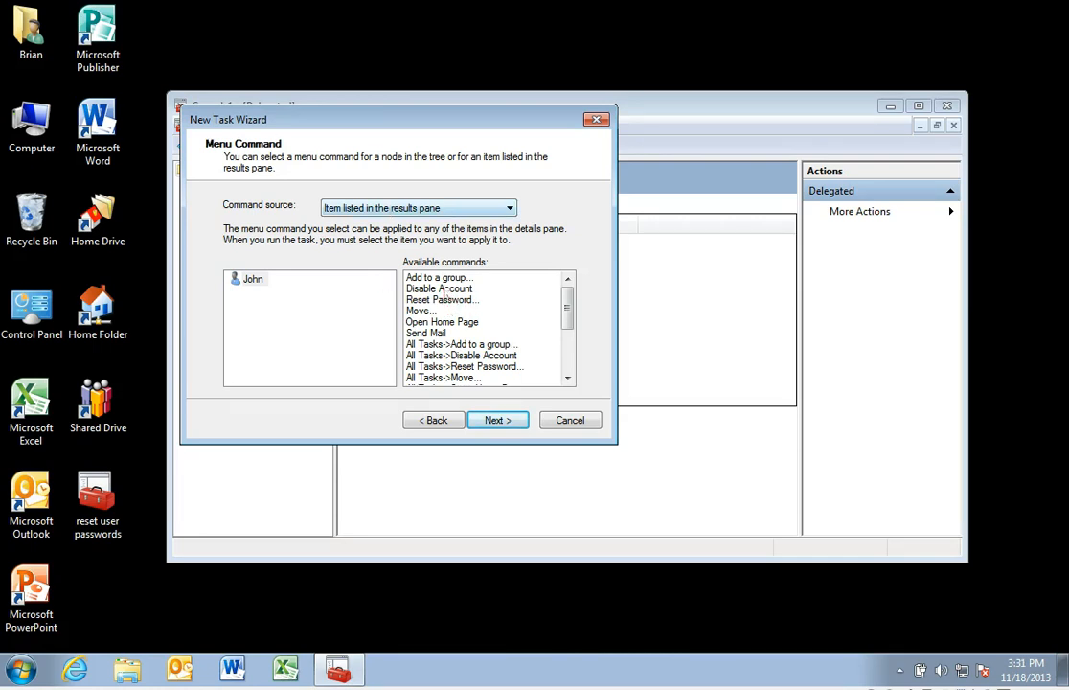
left_click(465, 301)
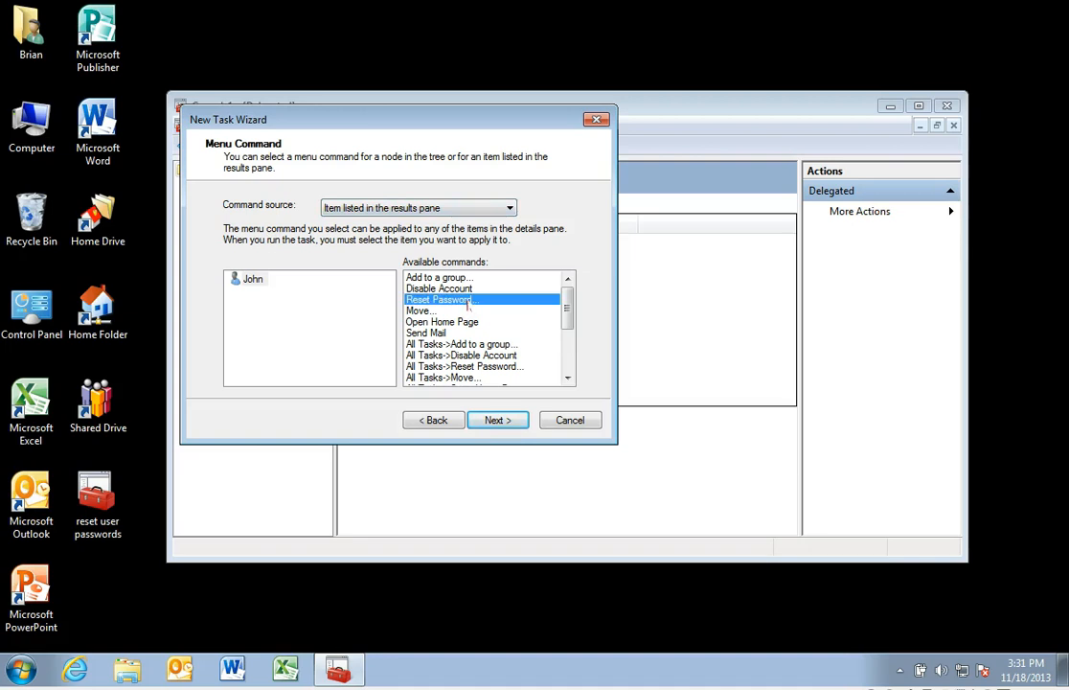
left_click(496, 421)
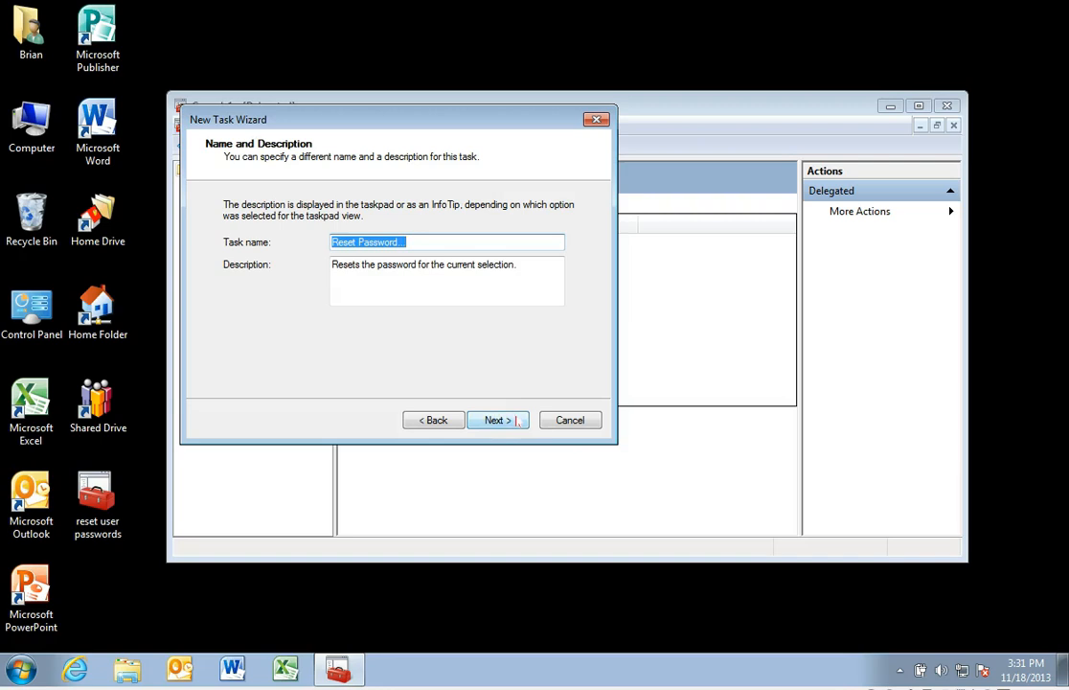
left_click(518, 421)
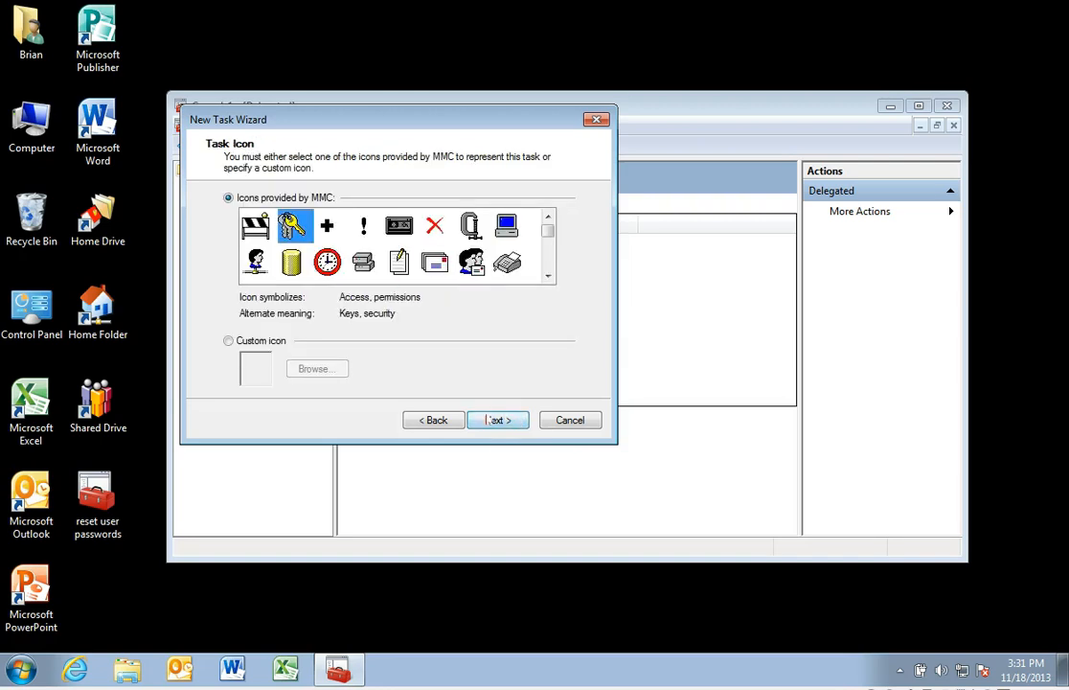
left_click(498, 420)
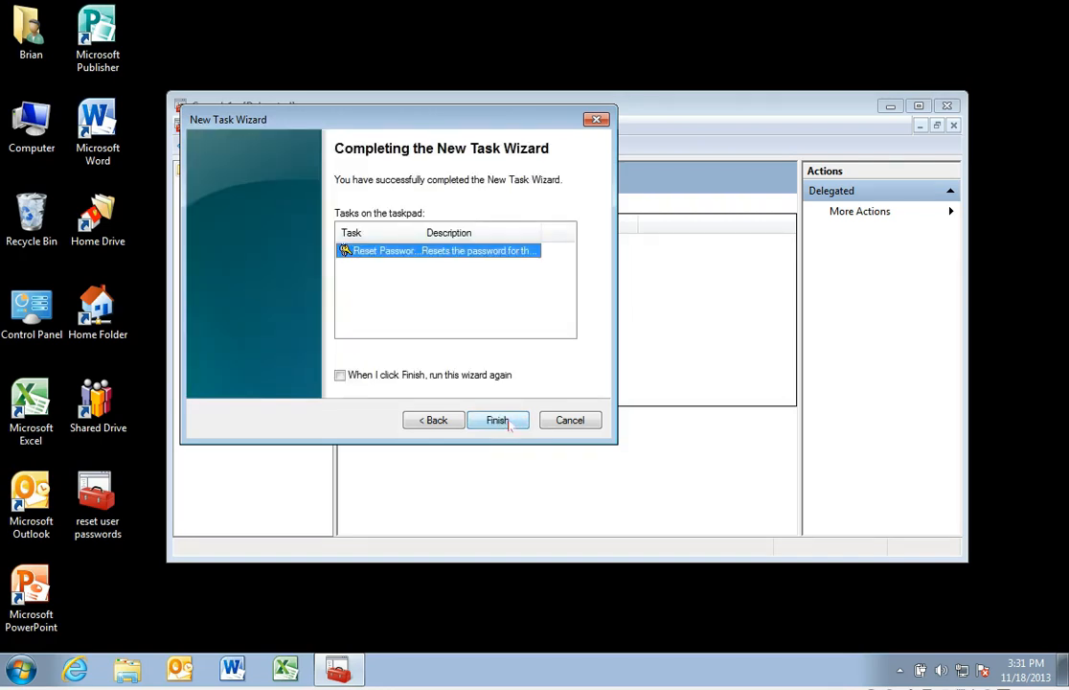
left_click(499, 422)
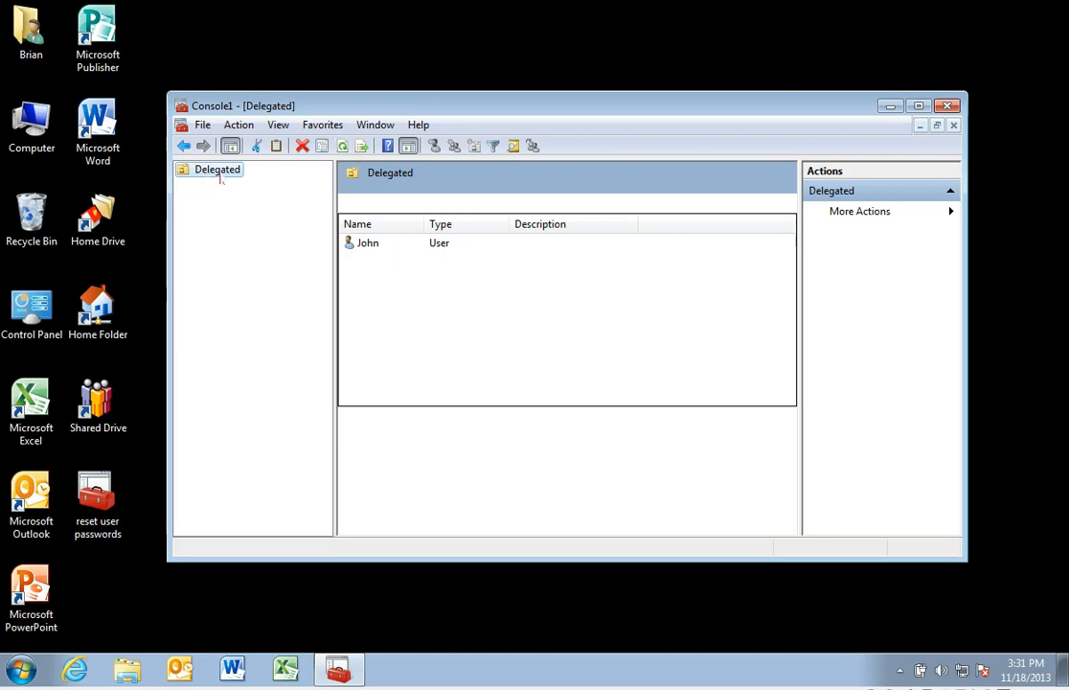
Step: Run the Reset Password task on the user in Delegated, entering and confirming a new password and unlocking the account
left_click(380, 245)
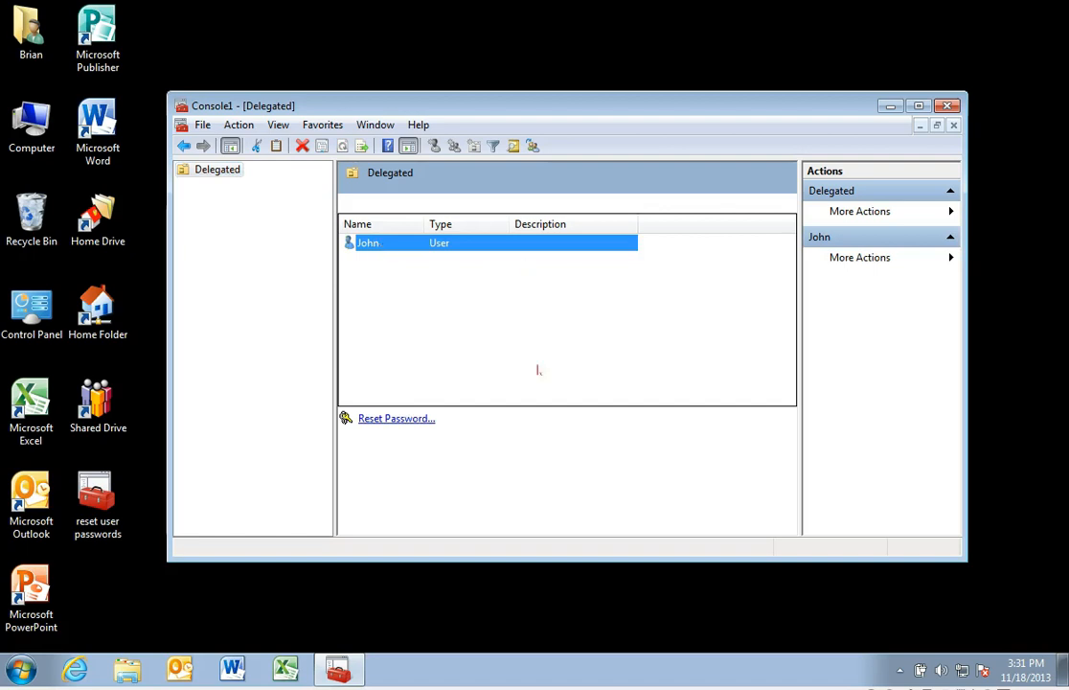
left_click(402, 418)
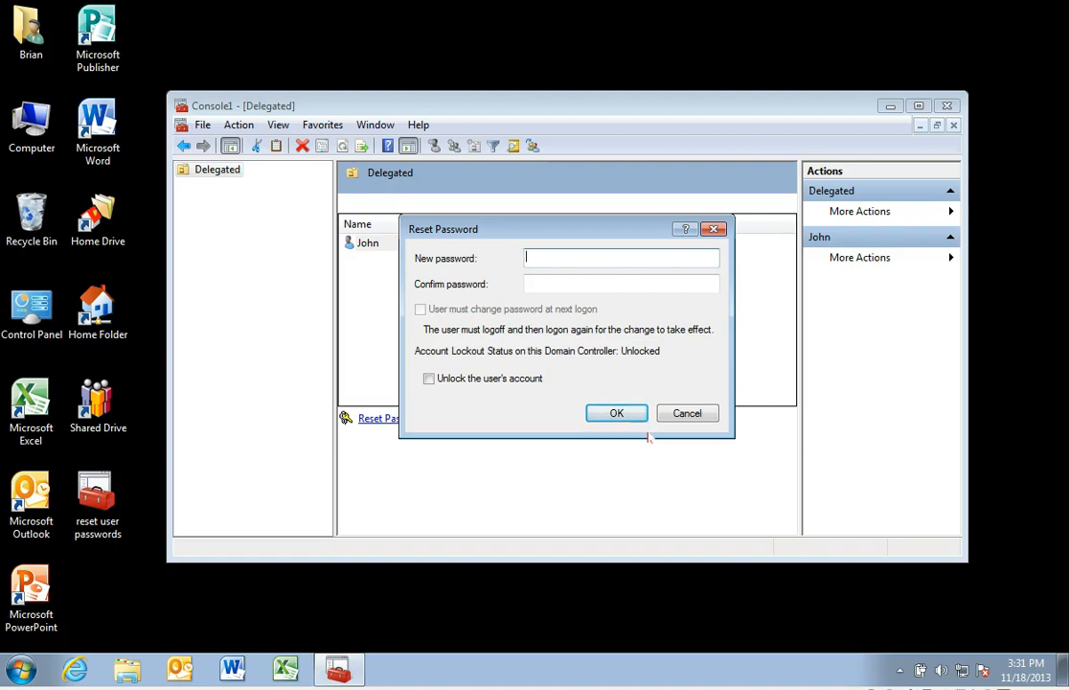
type("Password12")
key("Tab")
type("Password12")
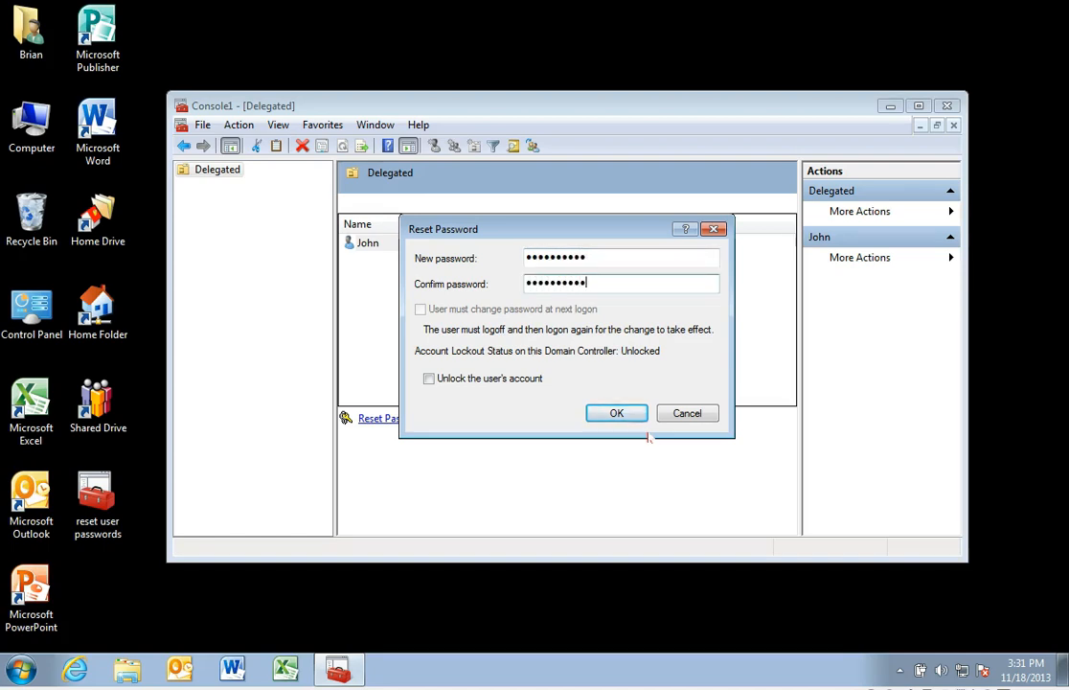
left_click(429, 379)
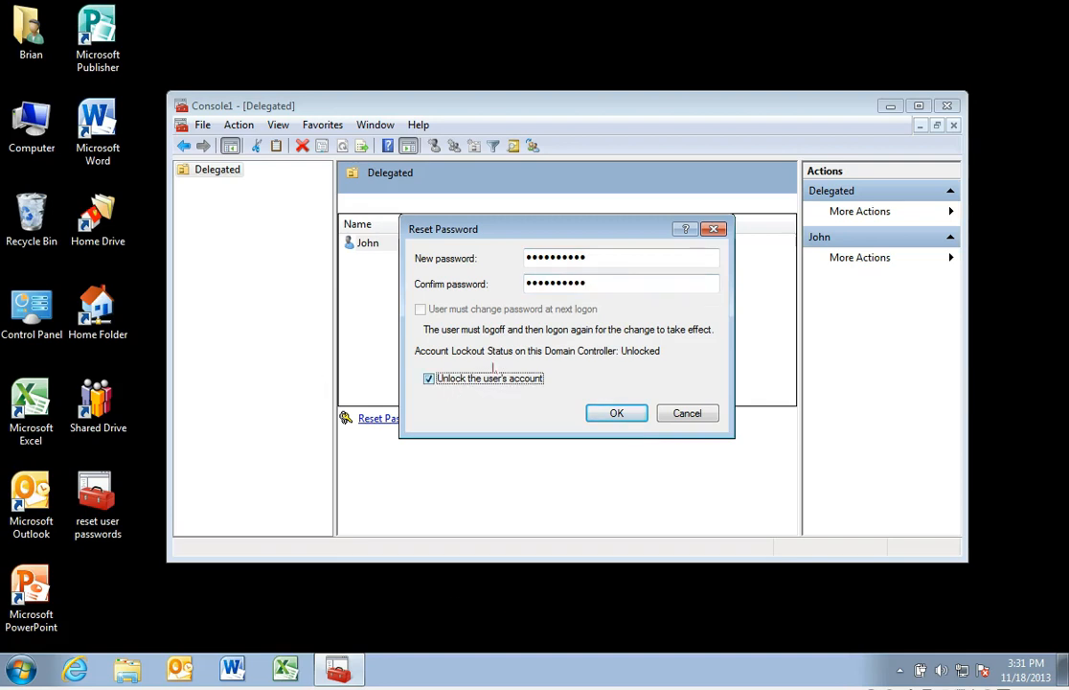
left_click(641, 418)
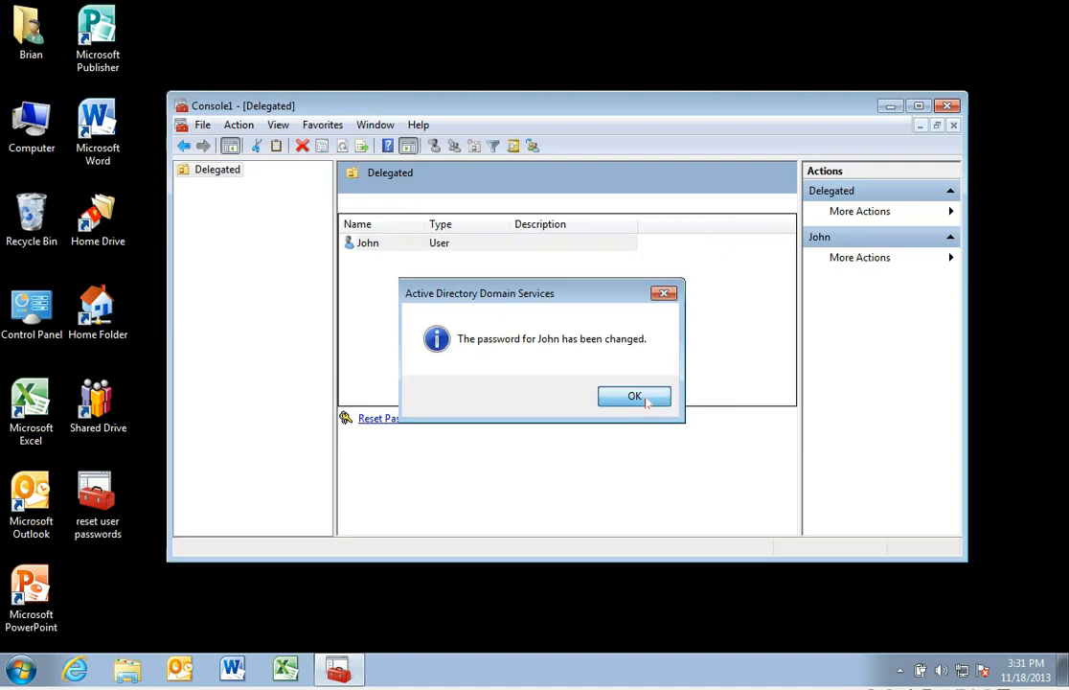
left_click(628, 397)
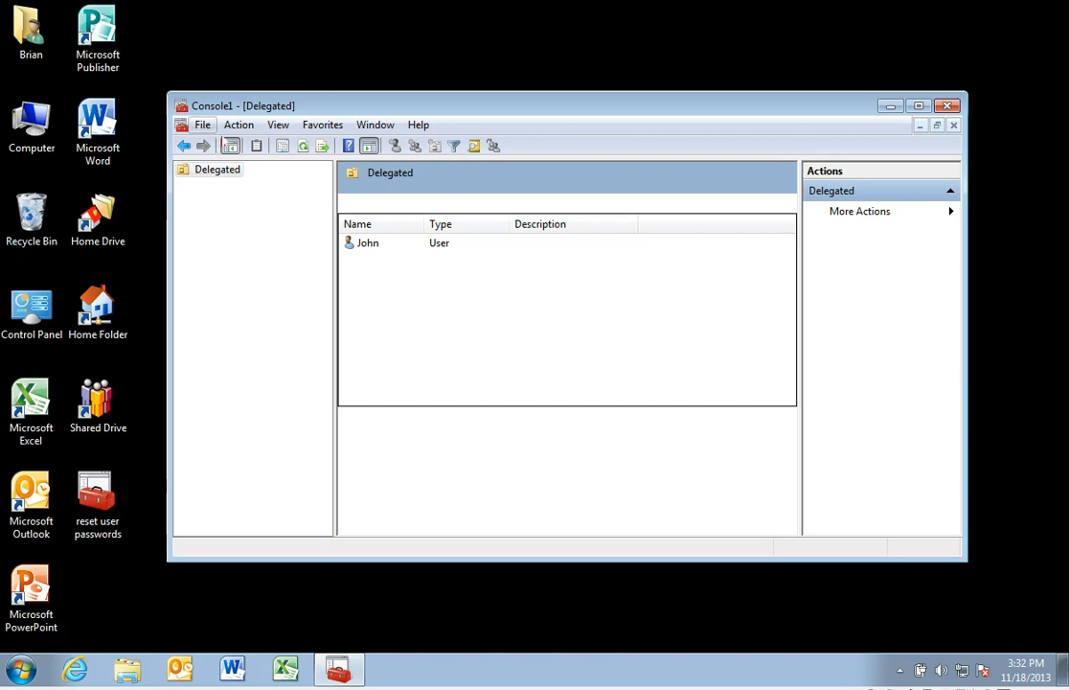
Step: Save the console to the Desktop as "reset user passwords", replacing the existing file of that name
left_click(199, 125)
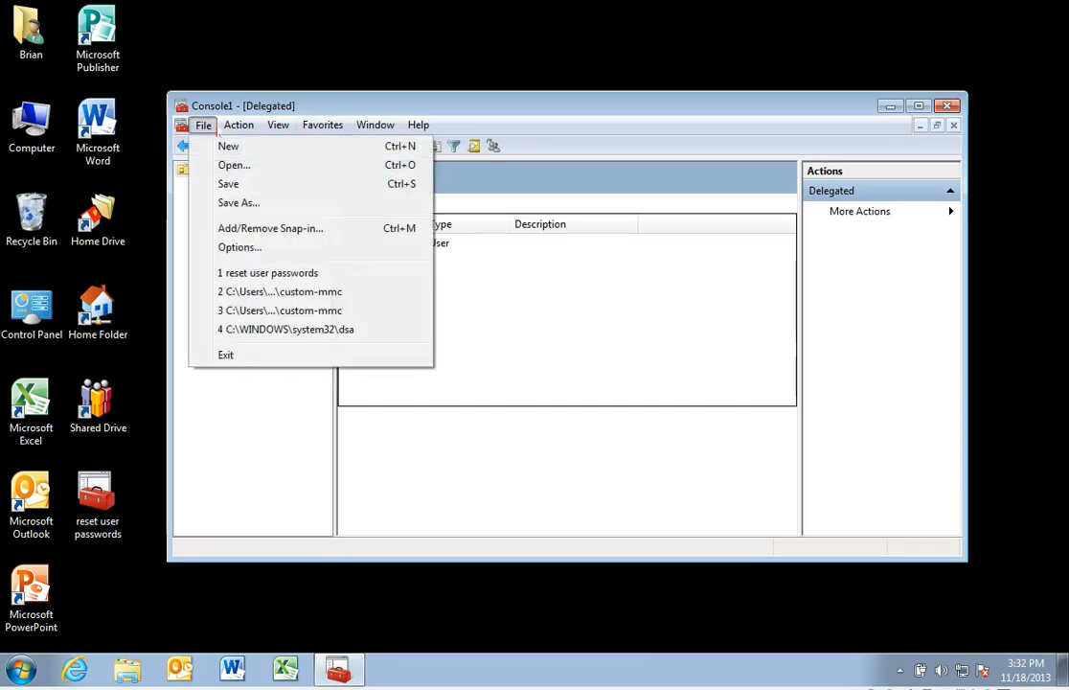
left_click(230, 203)
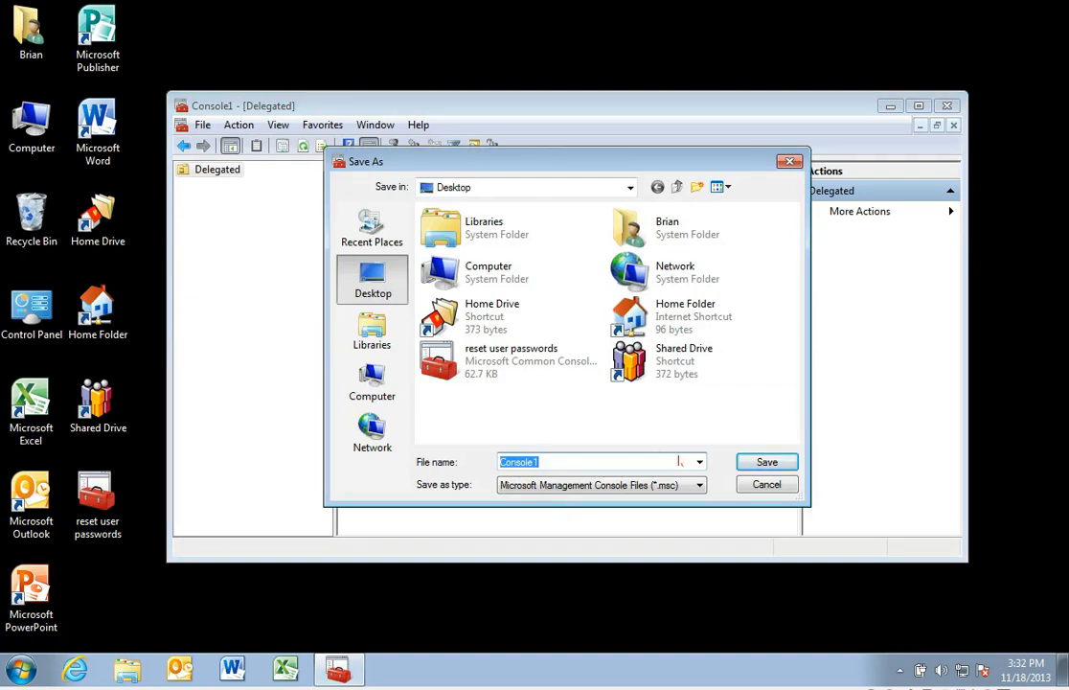
left_click(518, 362)
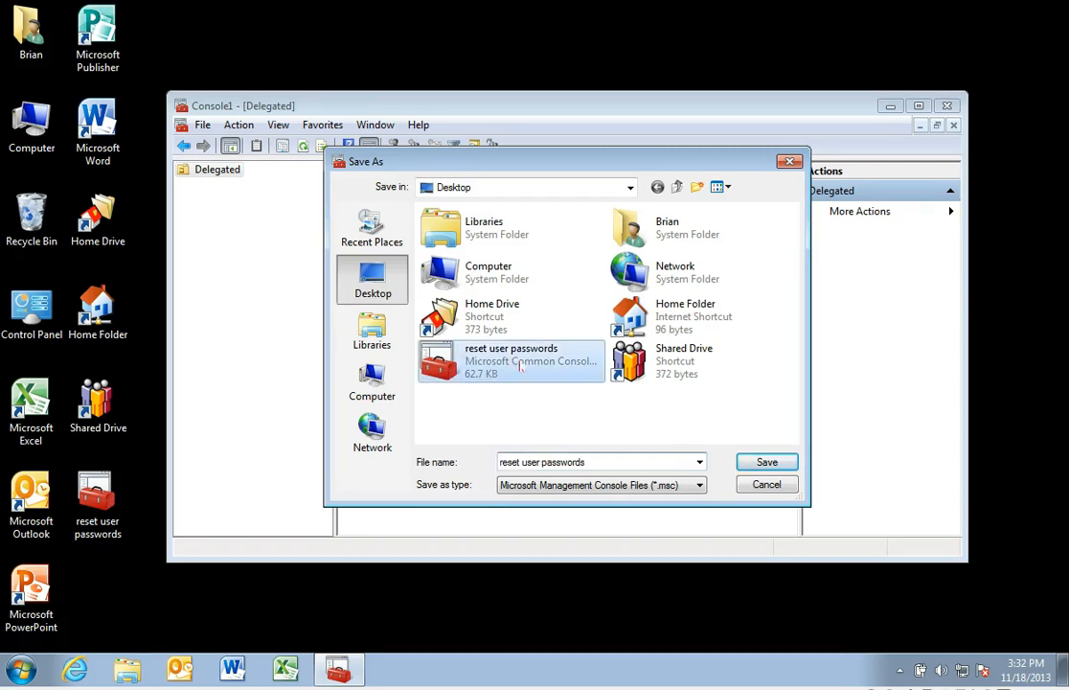
left_click(608, 463)
key("Return")
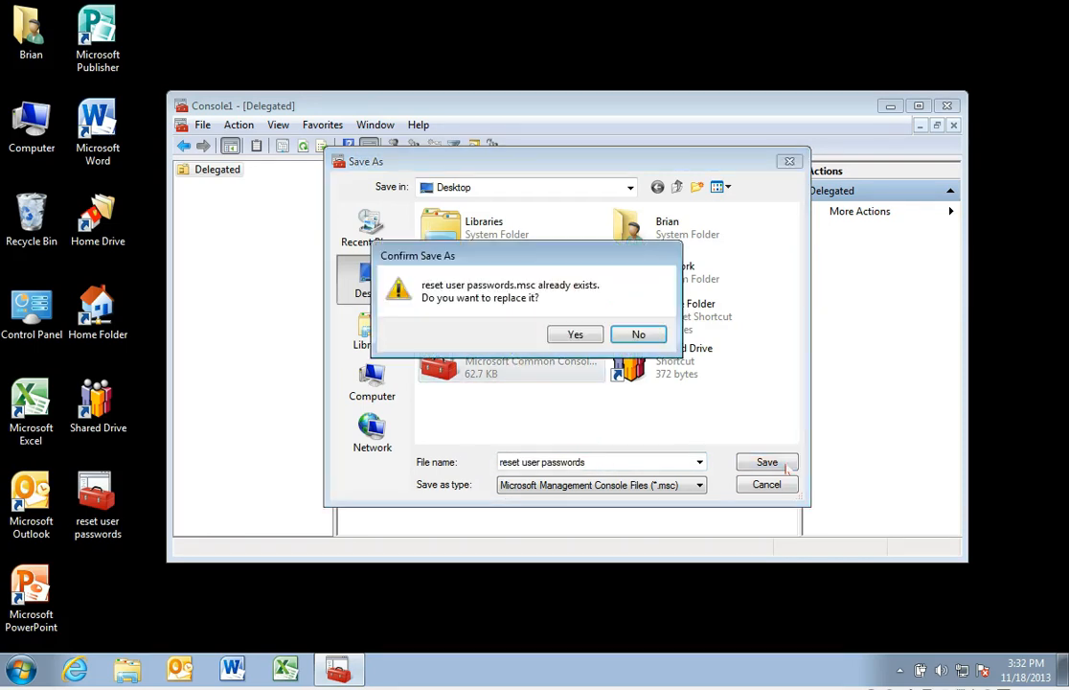
left_click(595, 343)
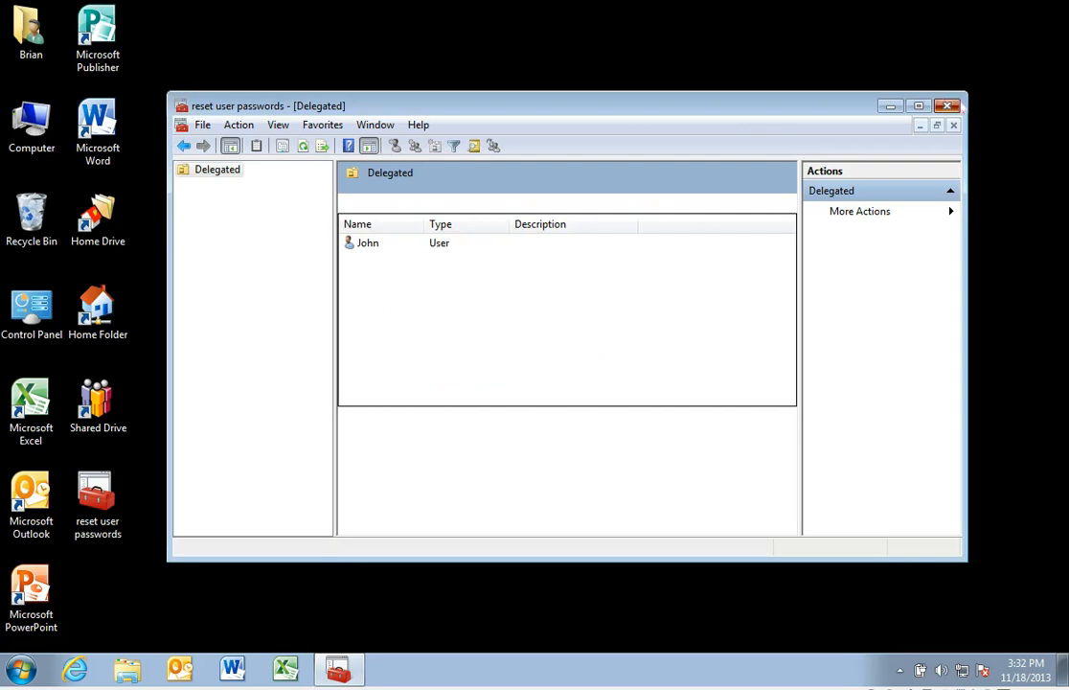
Step: Close and reopen the saved "reset user passwords" console, select the user to check the taskpad task, and close it without saving settings
left_click(948, 106)
double_click(113, 500)
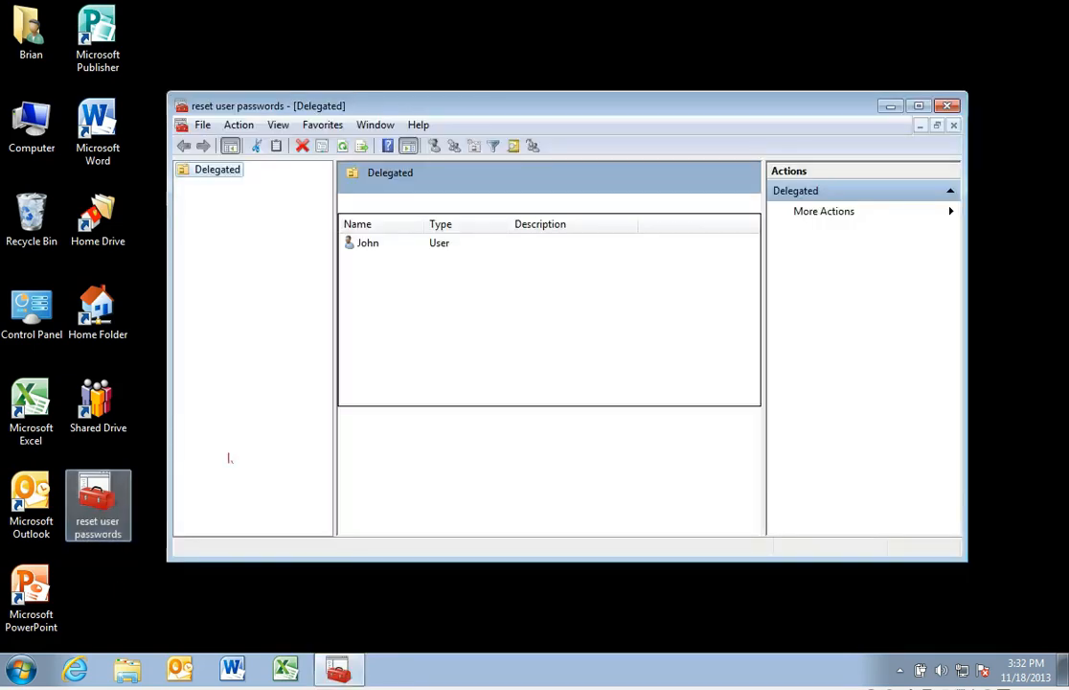
left_click(362, 243)
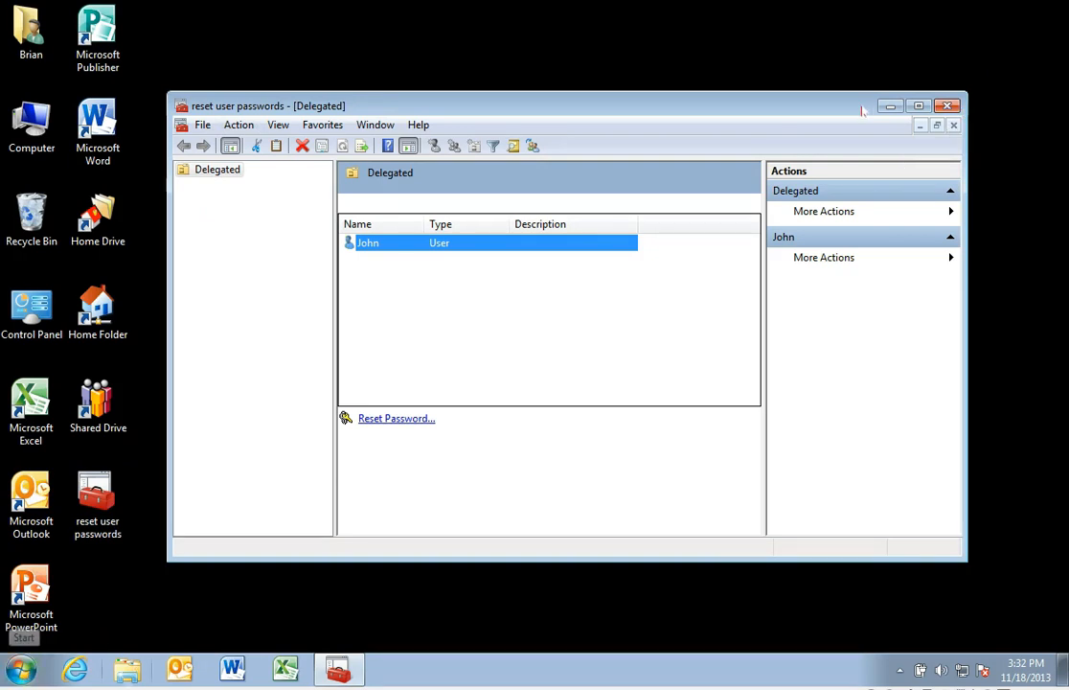
left_click(947, 106)
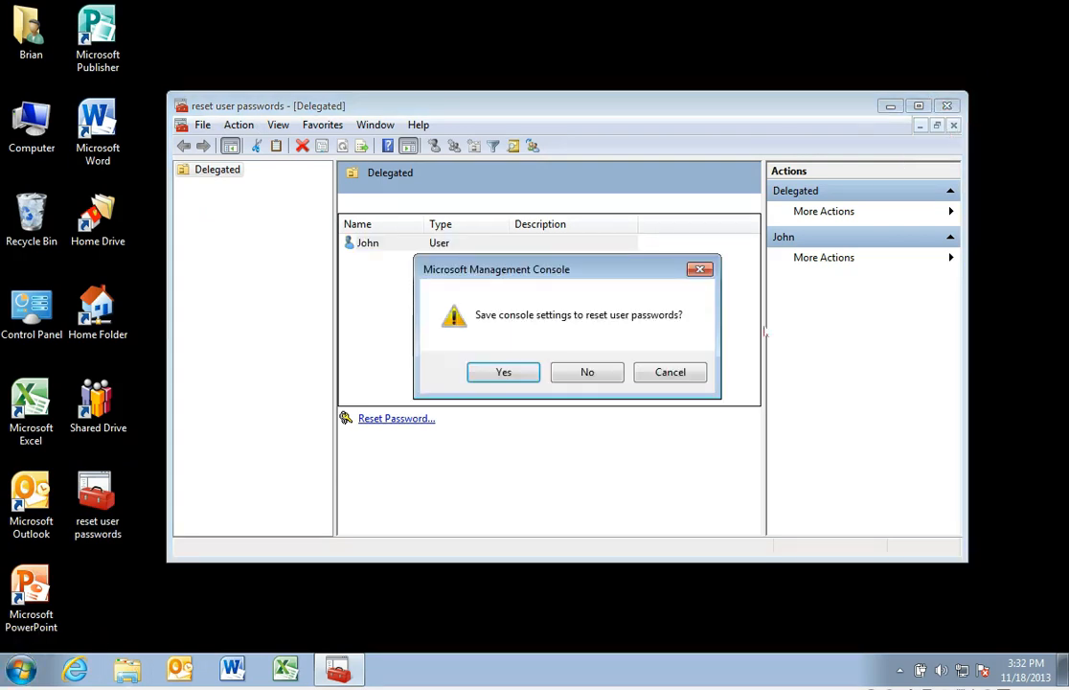
left_click(588, 371)
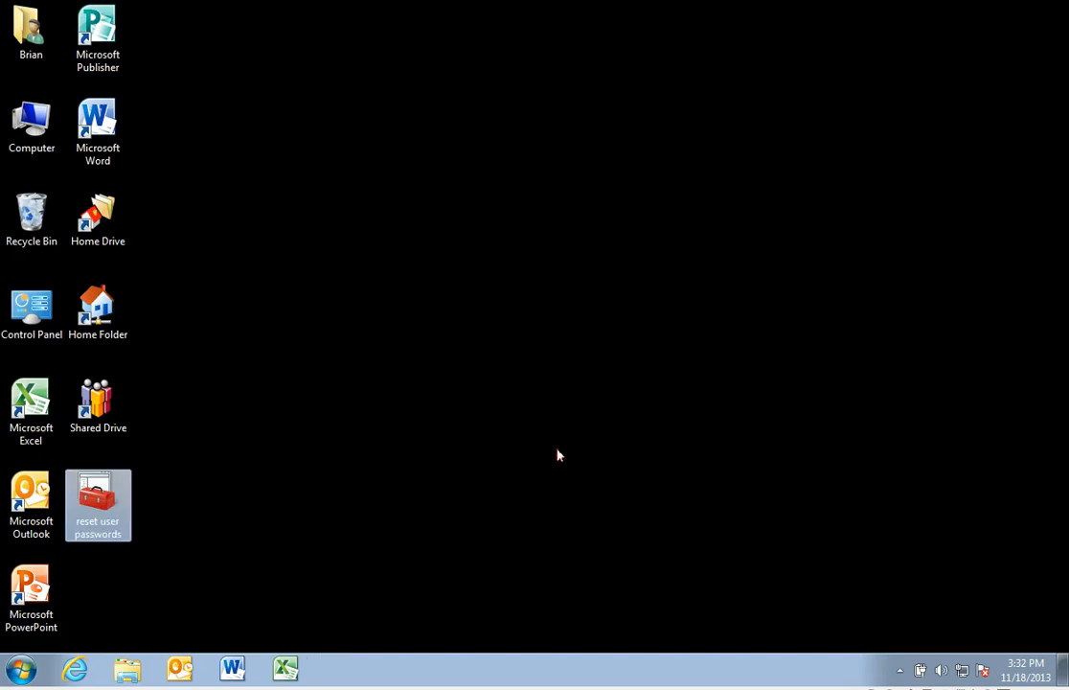